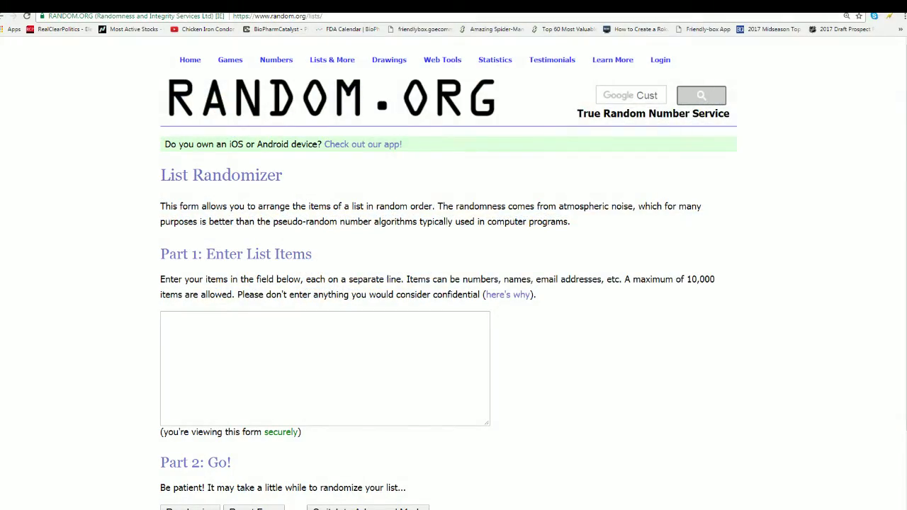
# - Copy the 20 owner names in Notepad and paste several more copies of the block
pyautogui.hotkey('alt', 'Tab')
pyautogui.moveTo(422, 262); pyautogui.dragTo(364, 95)
pyautogui.rightClick(343, 86)
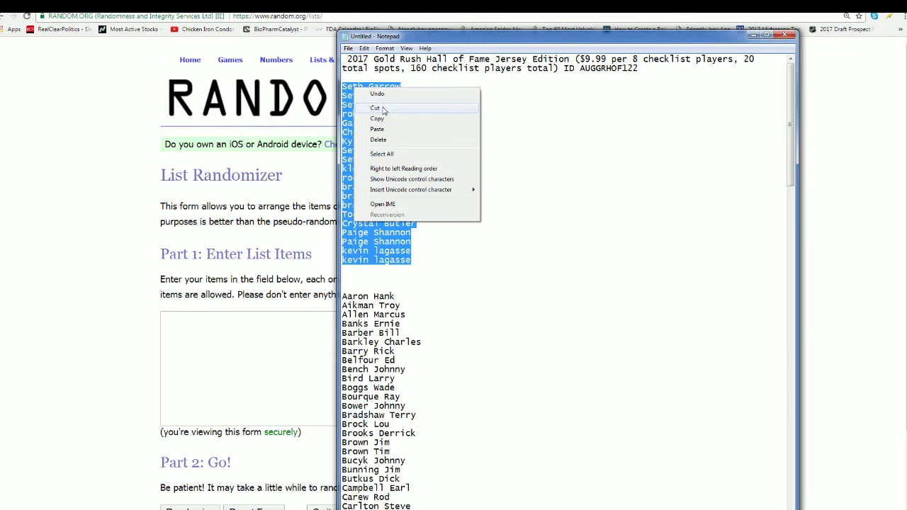
pyautogui.click(396, 119)
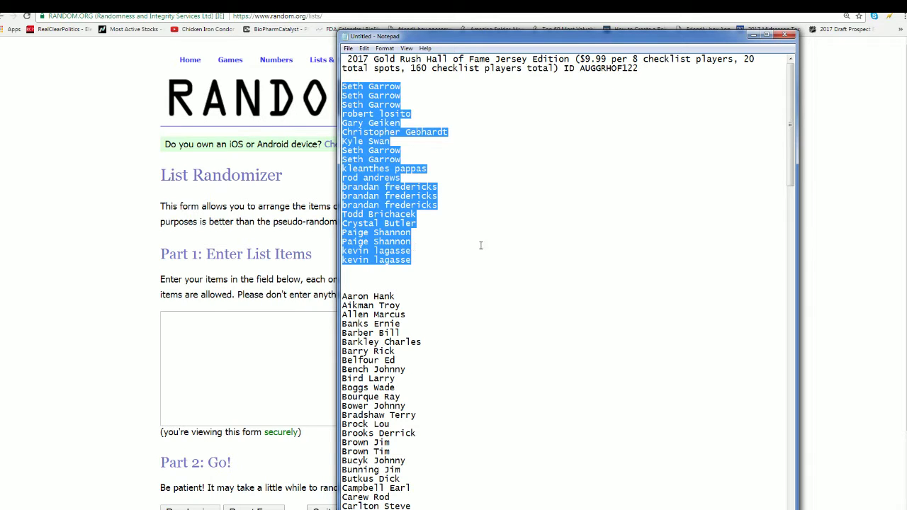
pyautogui.click(421, 263)
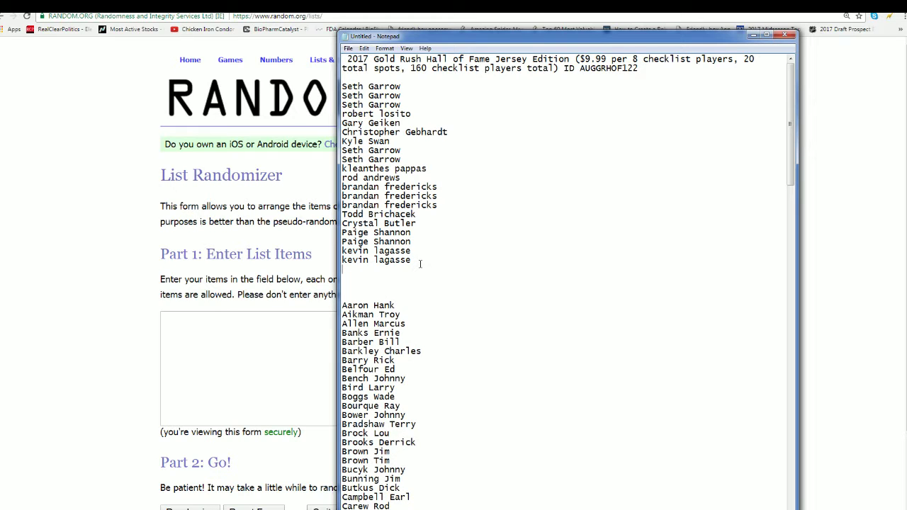
pyautogui.hotkey('ctrl', 'v')
pyautogui.press('Return')
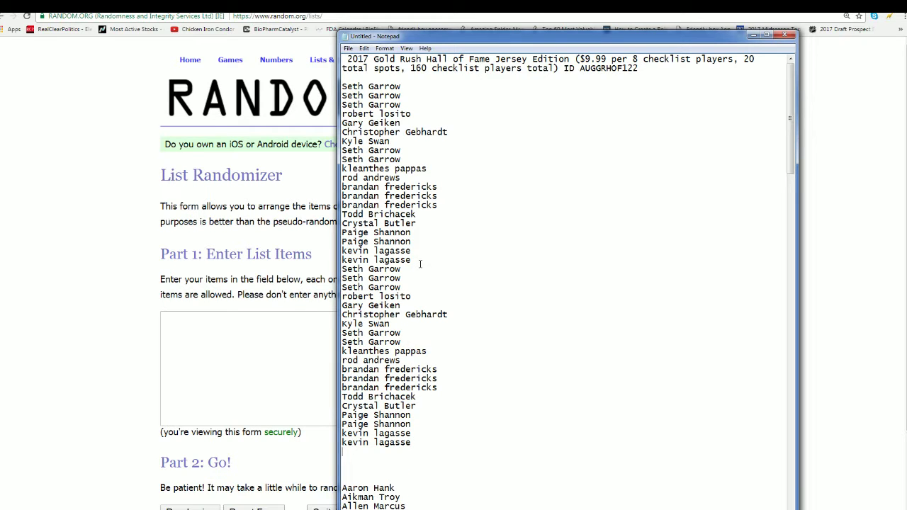
pyautogui.hotkey('ctrl', 'v')
pyautogui.press('Return')
pyautogui.hotkey('ctrl', 'v')
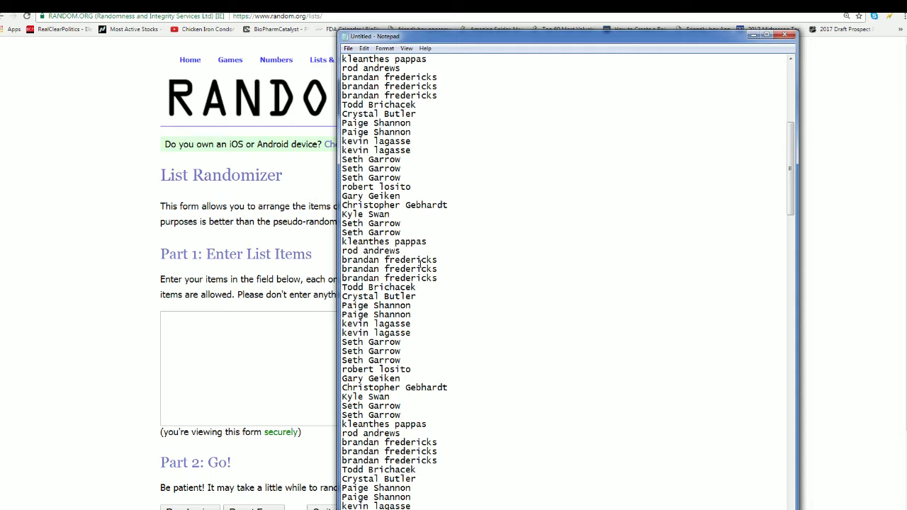
pyautogui.hotkey('ctrl', 'v')
# - Copy the repeated owner blocks and paste them again below to extend the list
pyautogui.moveTo(419, 355); pyautogui.dragTo(347, 86)
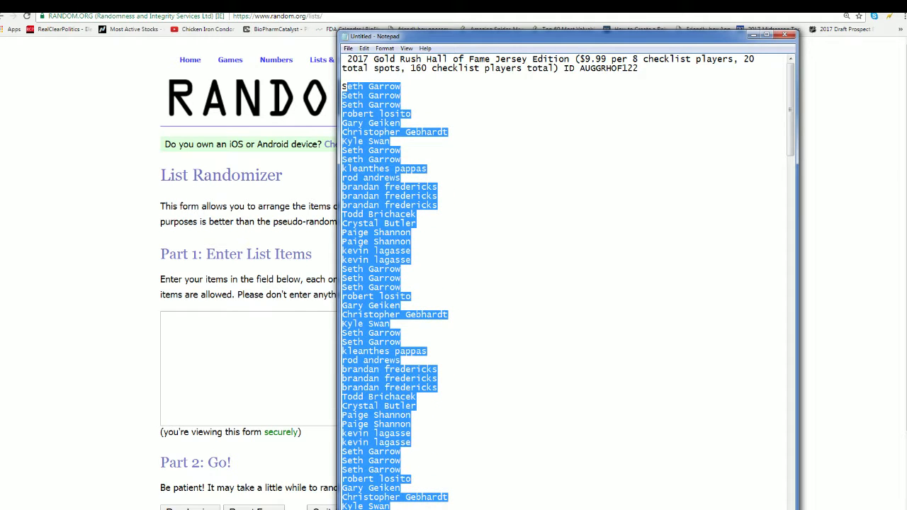
pyautogui.rightClick(354, 88)
pyautogui.click(371, 122)
pyautogui.scroll(-7, 415, 423)
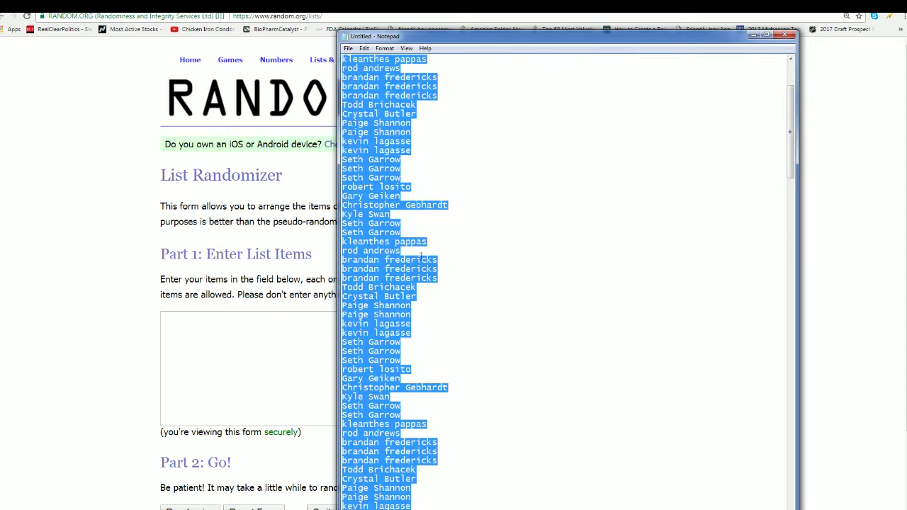
pyautogui.click(419, 429)
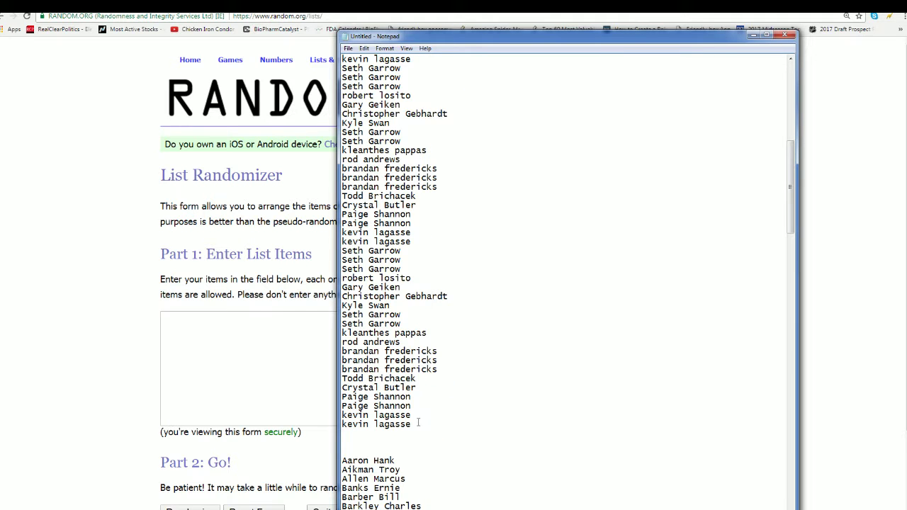
pyautogui.hotkey('ctrl', 'v')
# - Select the full 160-name owner list and copy it
pyautogui.scroll(-10, 496, 308)
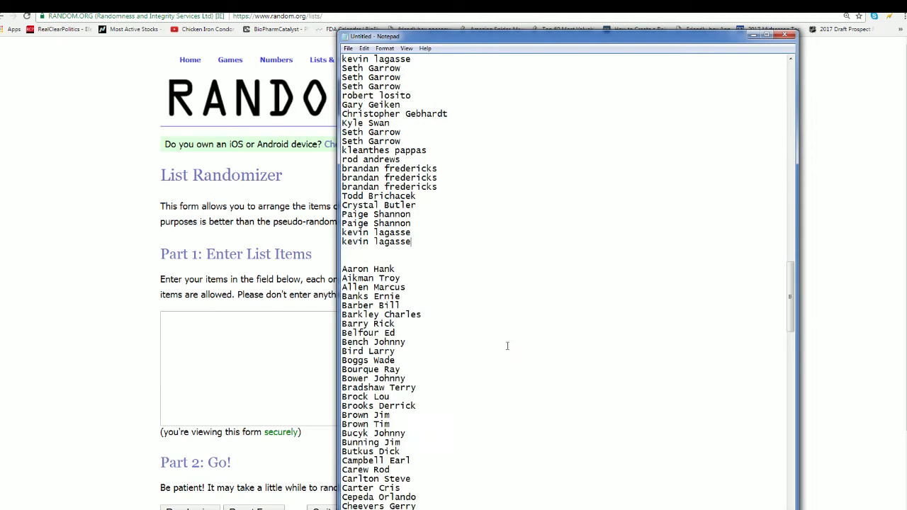
pyautogui.moveTo(416, 245); pyautogui.dragTo(342, 85)
pyautogui.rightClick(366, 92)
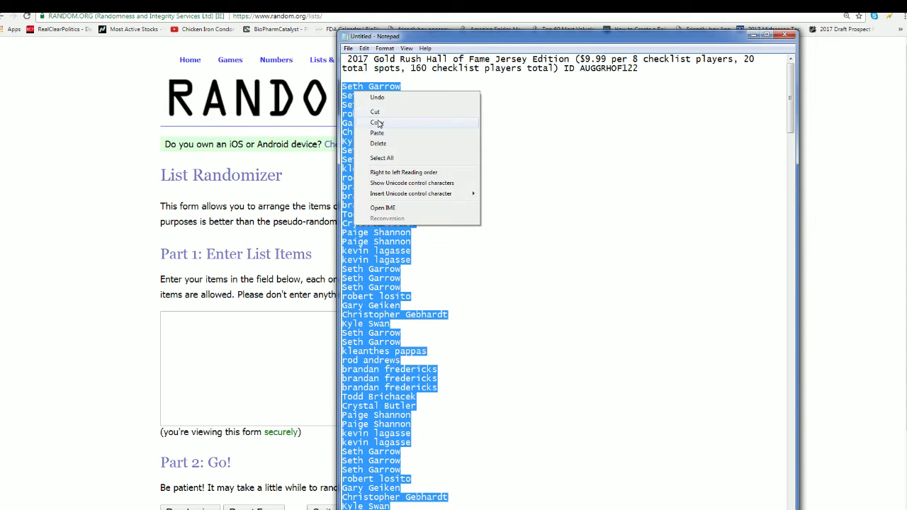
pyautogui.click(377, 122)
# - Paste the 160 owner names into the List Randomizer and randomize them
pyautogui.rightClick(248, 323)
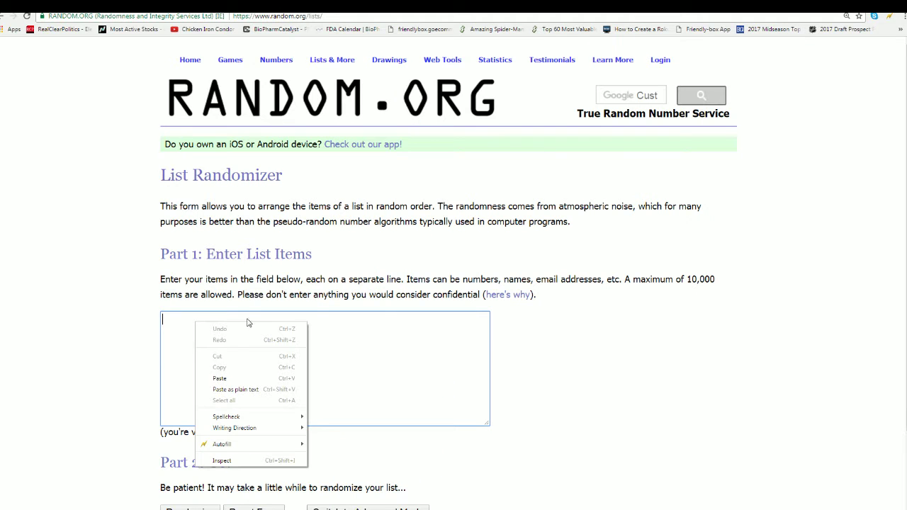
pyautogui.click(219, 378)
pyautogui.scroll(-2, 531, 332)
pyautogui.click(187, 423)
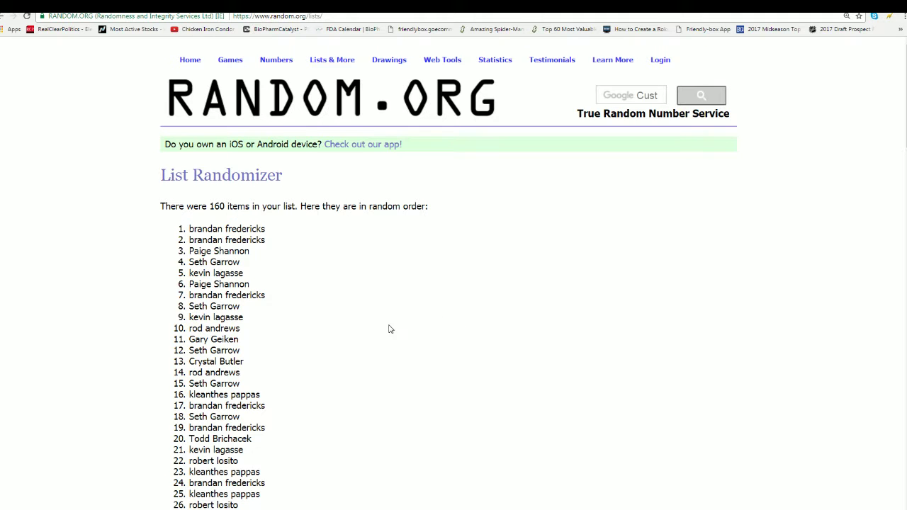
# - Reshuffle the owner list with Again! several more times
pyautogui.scroll(-20, 388, 329)
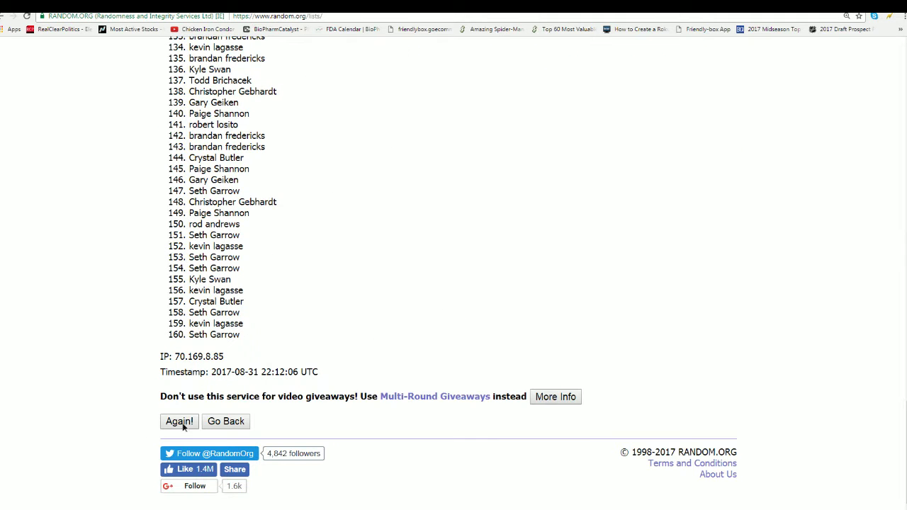
pyautogui.click(179, 422)
pyautogui.scroll(-20, 348, 331)
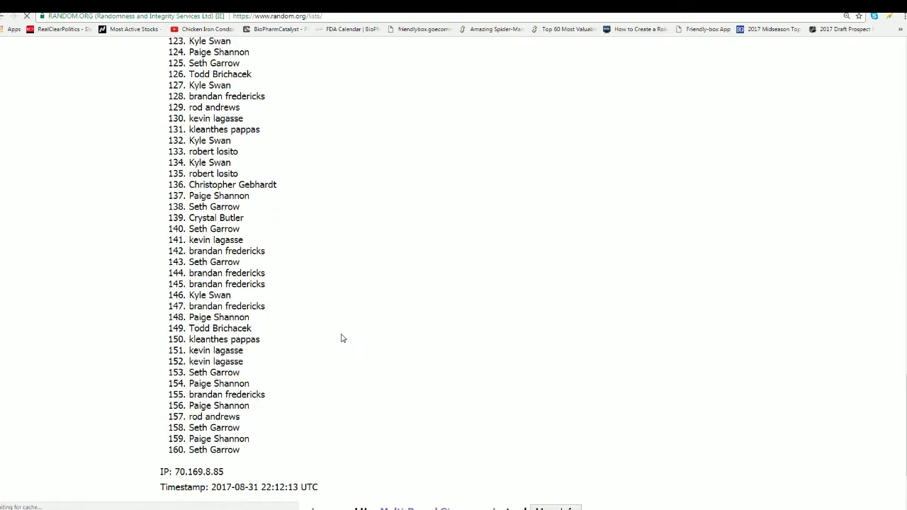
pyautogui.click(177, 432)
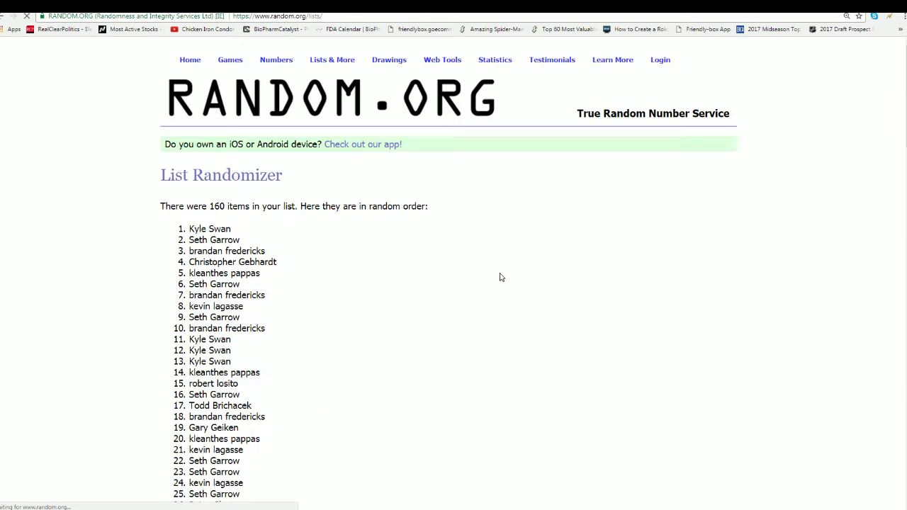
pyautogui.scroll(-8, 485, 295)
pyautogui.scroll(-15, 485, 295)
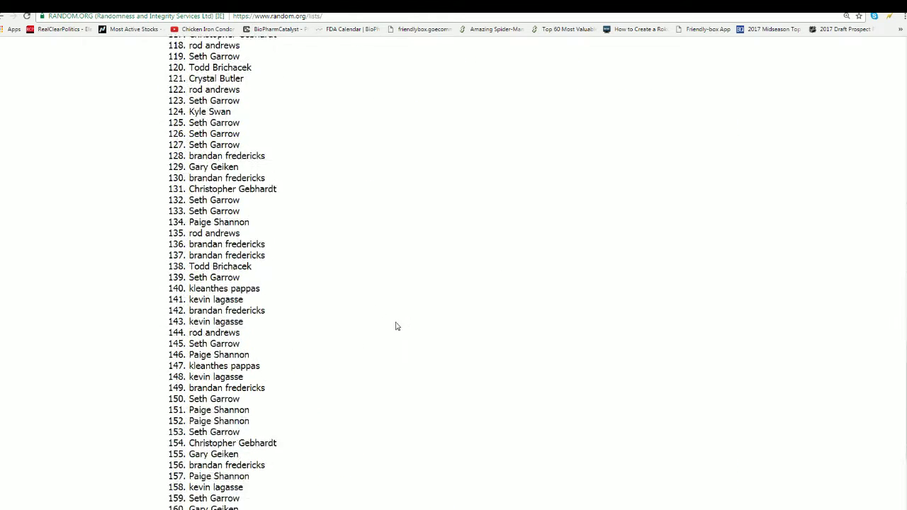
pyautogui.click(172, 424)
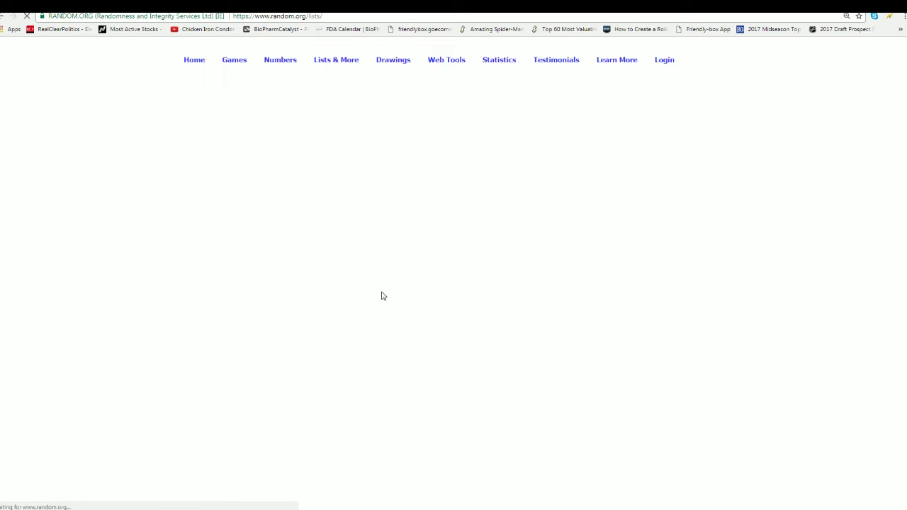
pyautogui.scroll(-18, 383, 298)
pyautogui.scroll(-5, 383, 301)
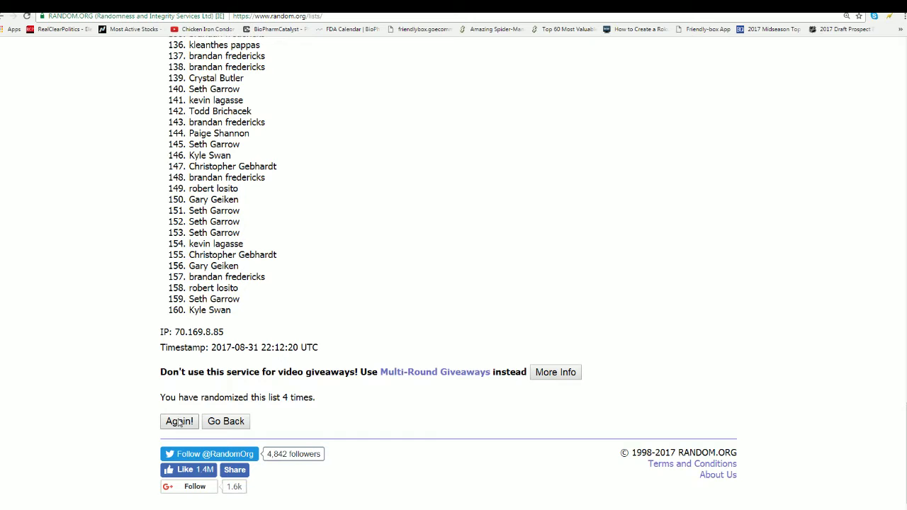
pyautogui.scroll(-20, 435, 303)
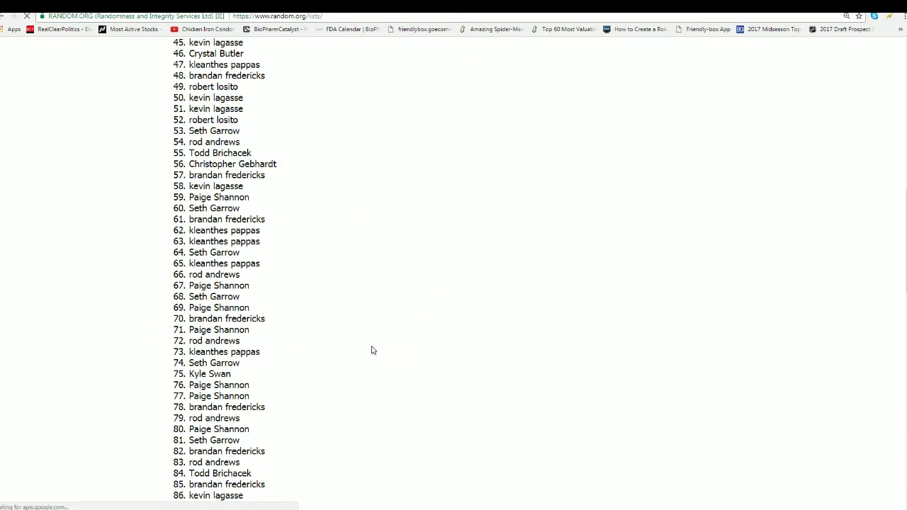
pyautogui.scroll(-3, 260, 414)
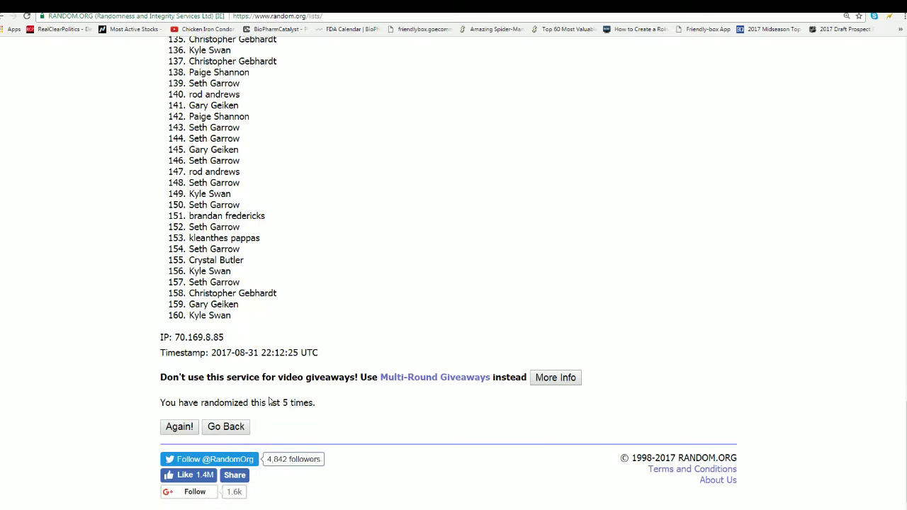
pyautogui.click(174, 430)
pyautogui.scroll(-8, 367, 300)
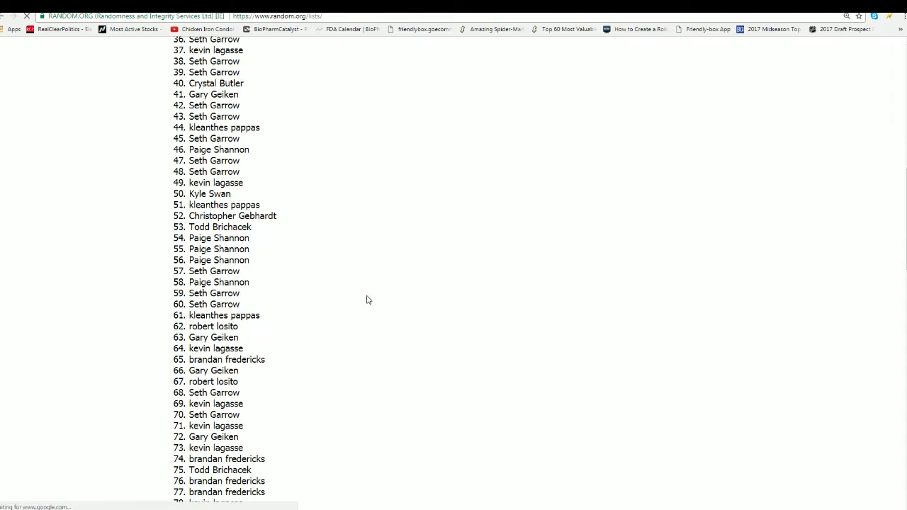
pyautogui.scroll(-17, 367, 300)
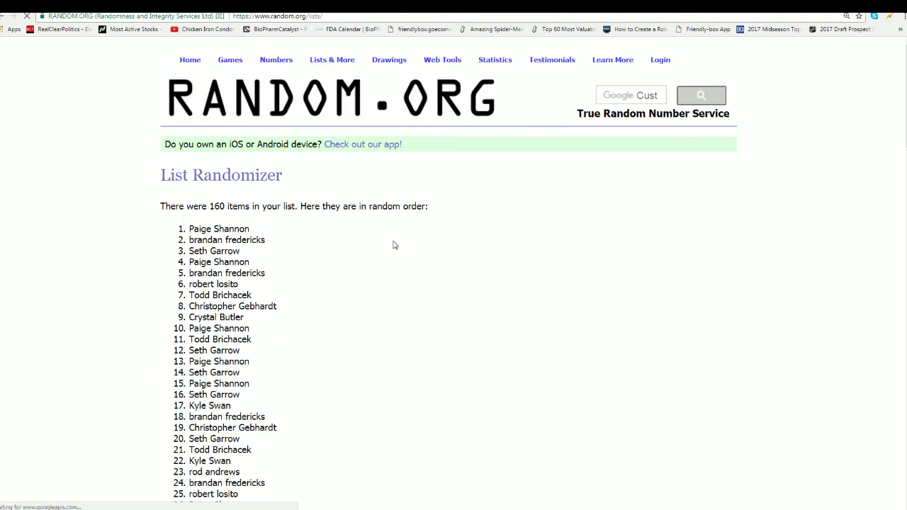
pyautogui.scroll(-3, 392, 245)
# - Select items 1–160 of the shuffled owner results and copy them
pyautogui.moveTo(189, 86); pyautogui.dragTo(254, 308)
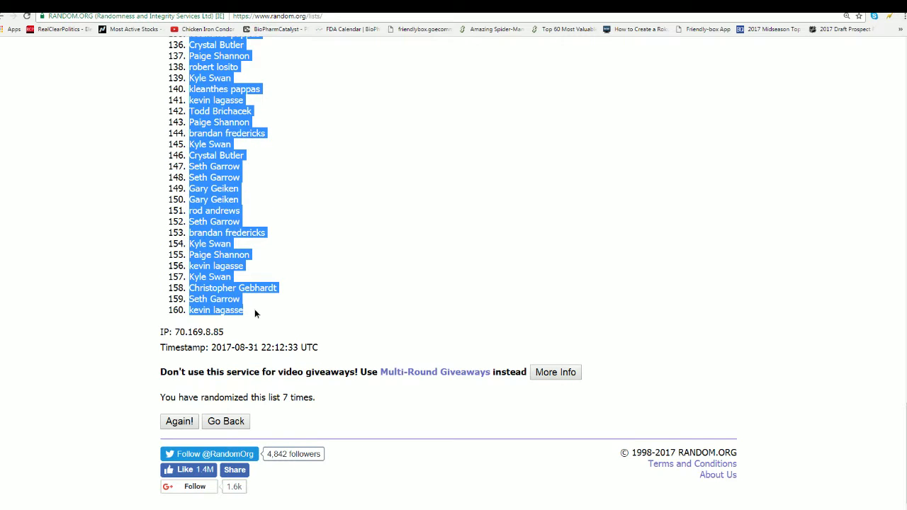
pyautogui.rightClick(214, 197)
pyautogui.click(230, 176)
pyautogui.scroll(8, 338, 233)
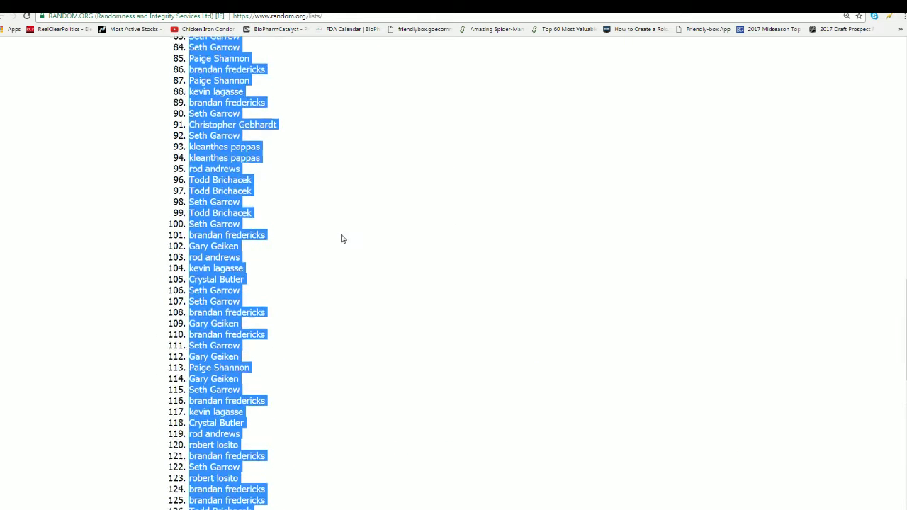
pyautogui.scroll(15, 341, 238)
pyautogui.scroll(-1, 338, 248)
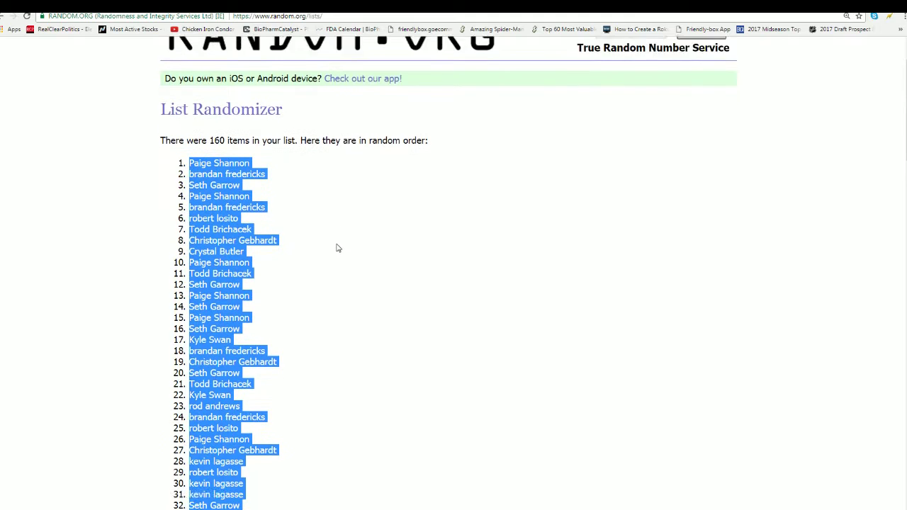
pyautogui.scroll(-1, 338, 248)
pyautogui.hotkey('alt', 'Tab')
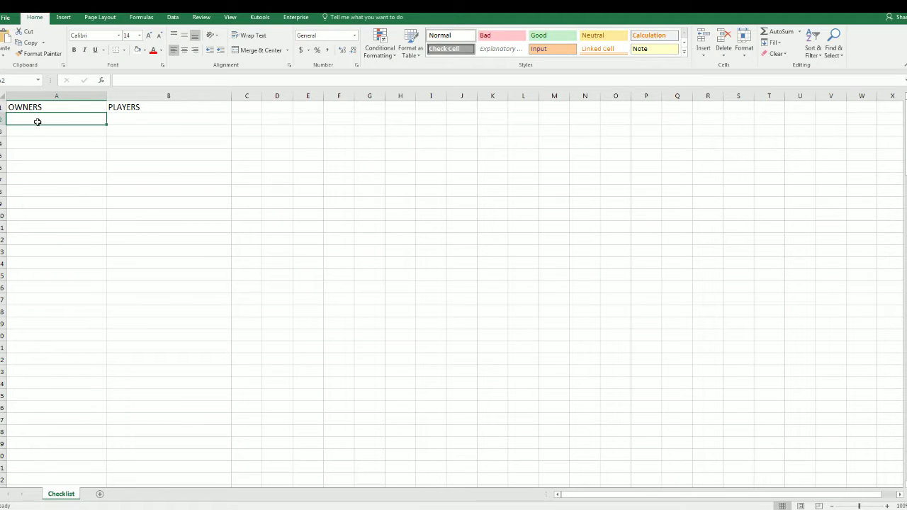
# - Paste the shuffled owner names down column A from A2 and narrow column A to fit
pyautogui.rightClick(37, 121)
pyautogui.click(51, 161)
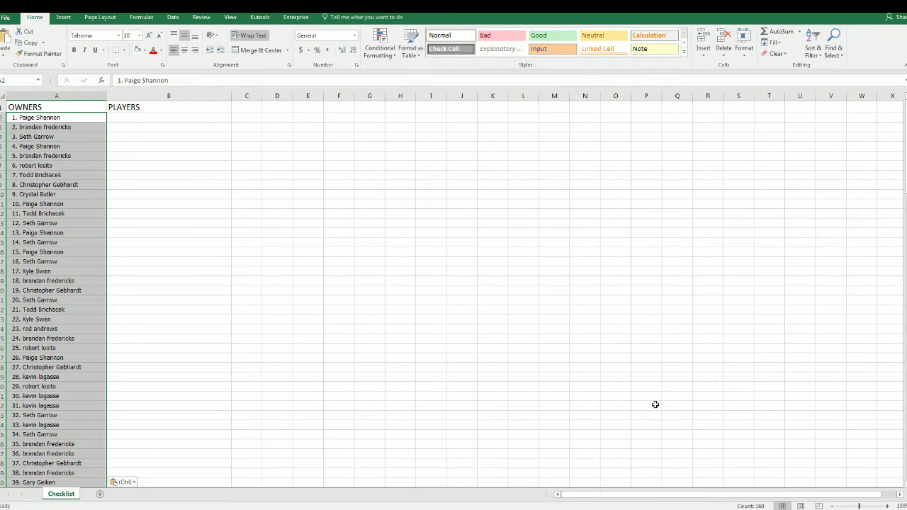
pyautogui.click(865, 506)
pyautogui.click(181, 101)
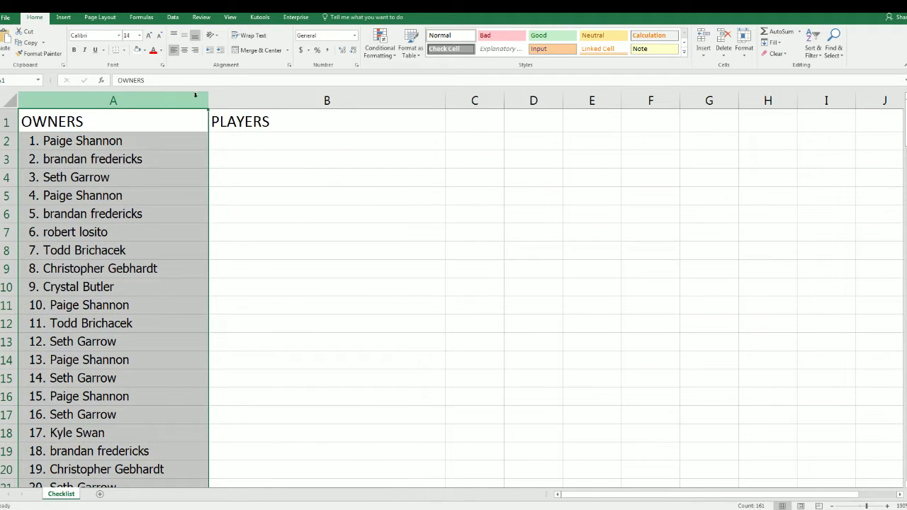
pyautogui.moveTo(207, 100); pyautogui.dragTo(174, 104)
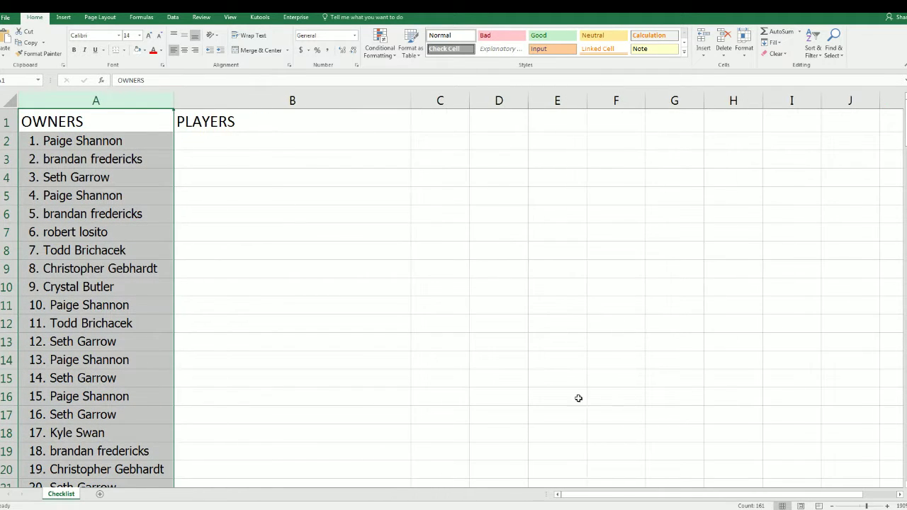
pyautogui.click(832, 505)
pyautogui.click(832, 506)
pyautogui.click(833, 507)
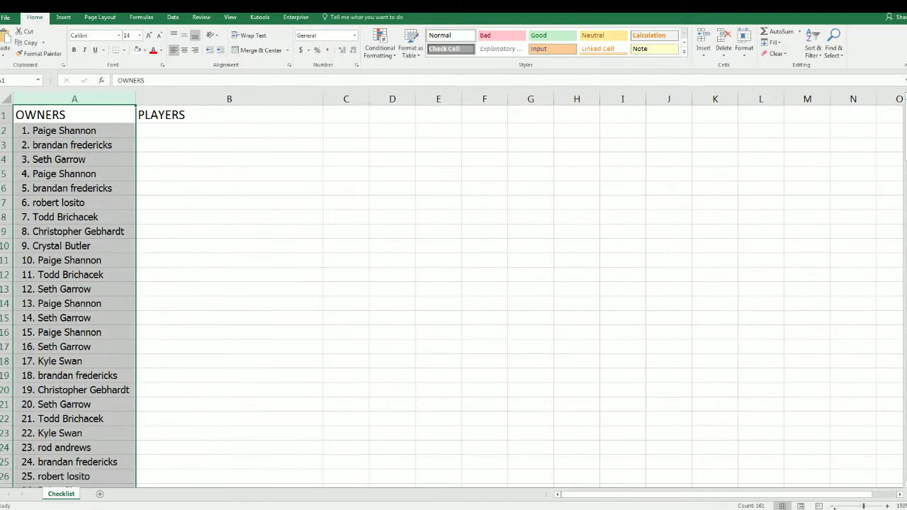
pyautogui.click(160, 133)
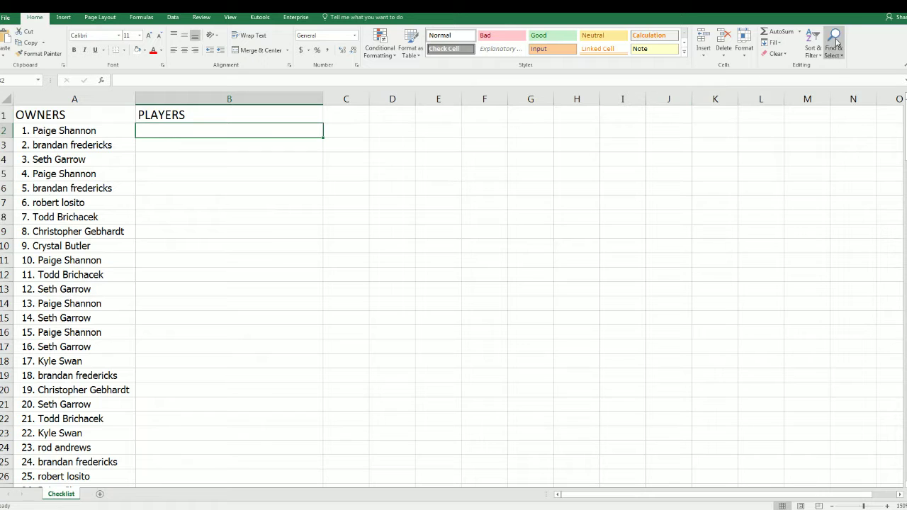
# - Open a fresh, empty List Randomizer form in the browser
pyautogui.hotkey('alt', 'Tab')
pyautogui.scroll(1, 281, 248)
pyautogui.scroll(2, 281, 248)
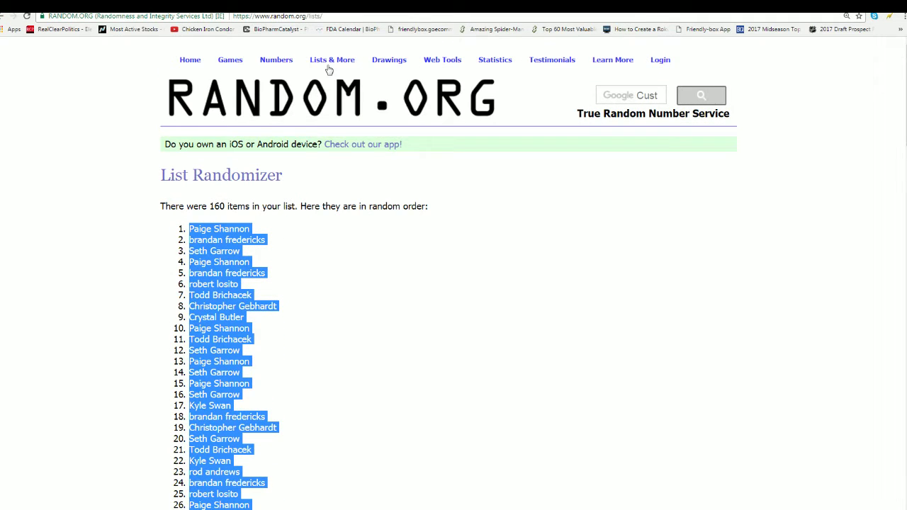
pyautogui.click(336, 76)
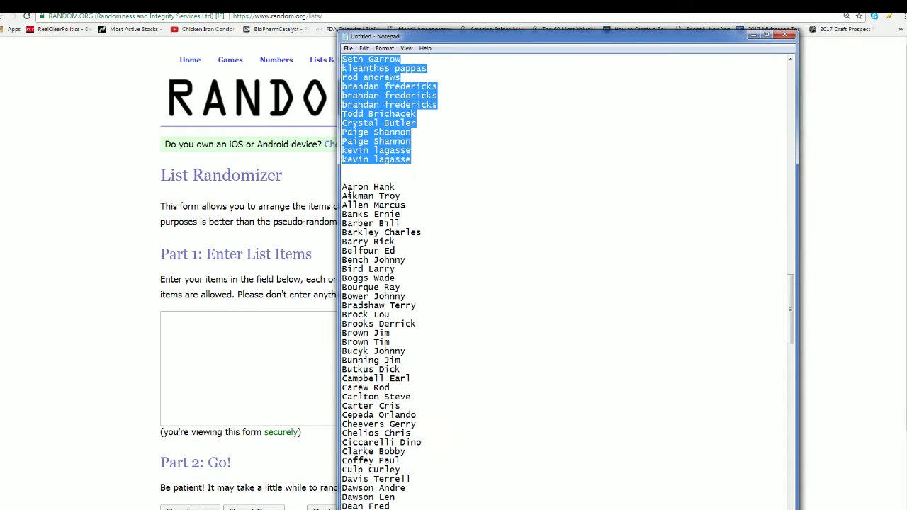
# - Copy the Notepad player names from Aaron Hank through Yount Robin
pyautogui.moveTo(343, 186); pyautogui.dragTo(476, 507)
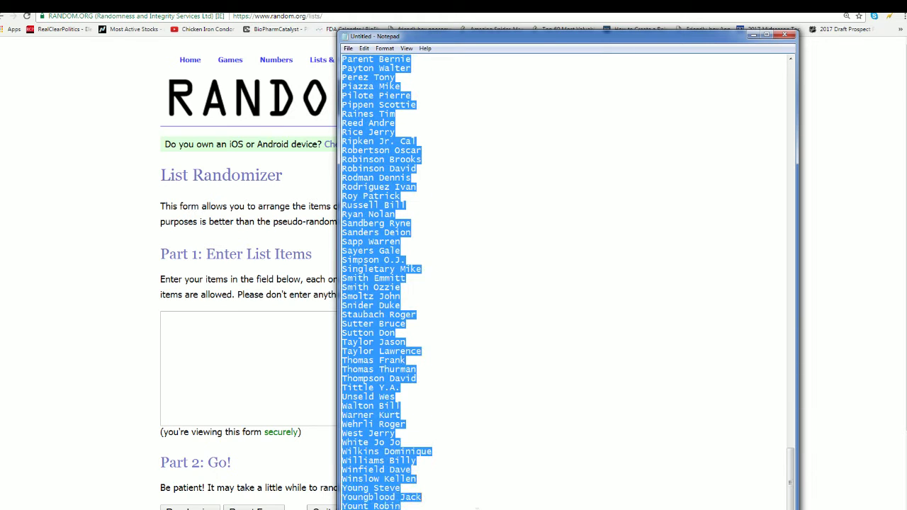
pyautogui.click(767, 35)
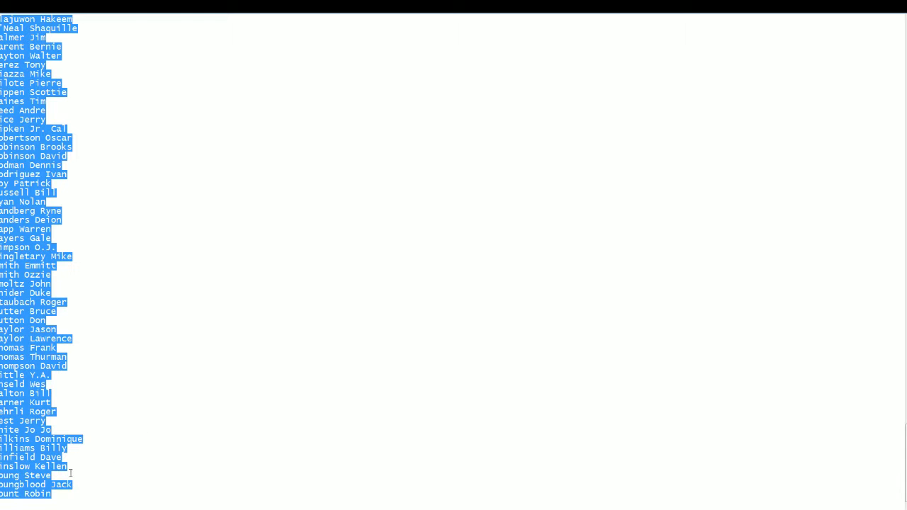
pyautogui.rightClick(44, 476)
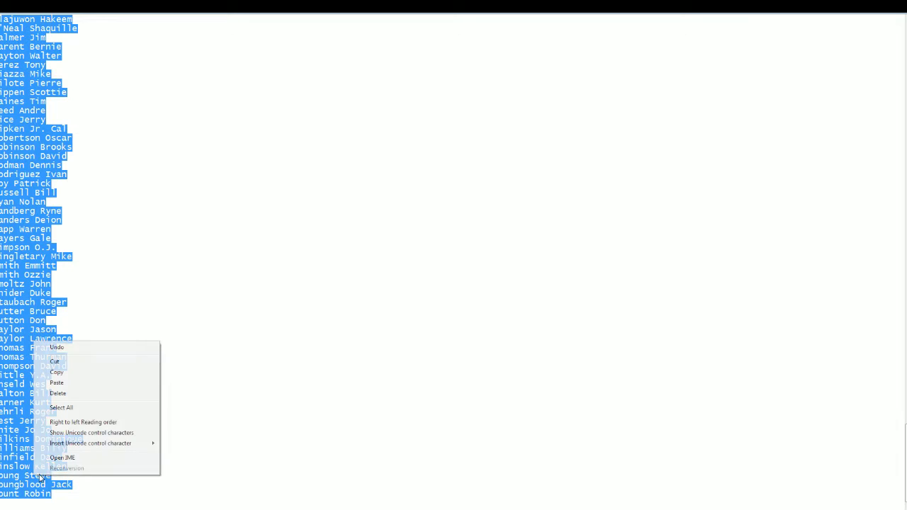
pyautogui.click(78, 375)
# - Paste the player names, drop the blank line after Yount Robin, and randomize the list
pyautogui.hotkey('alt', 'Tab')
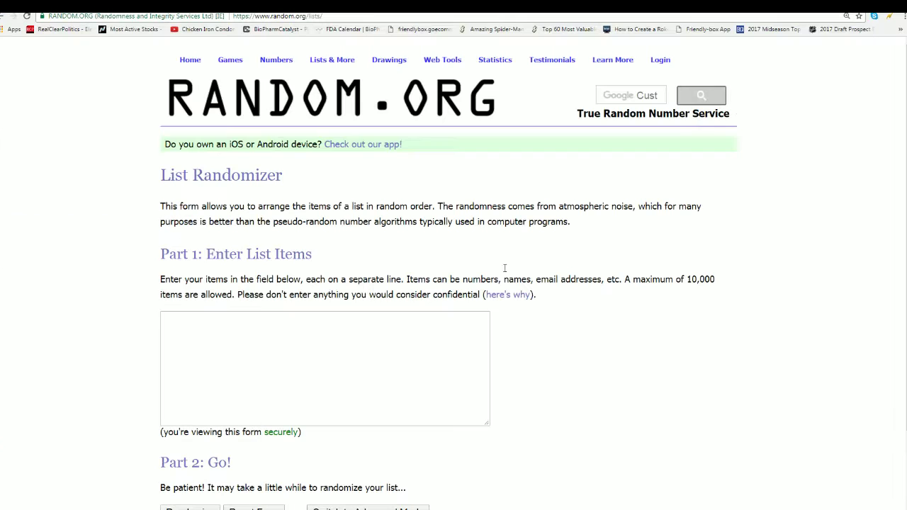
pyautogui.click(183, 328)
pyautogui.rightClick(181, 323)
pyautogui.click(195, 374)
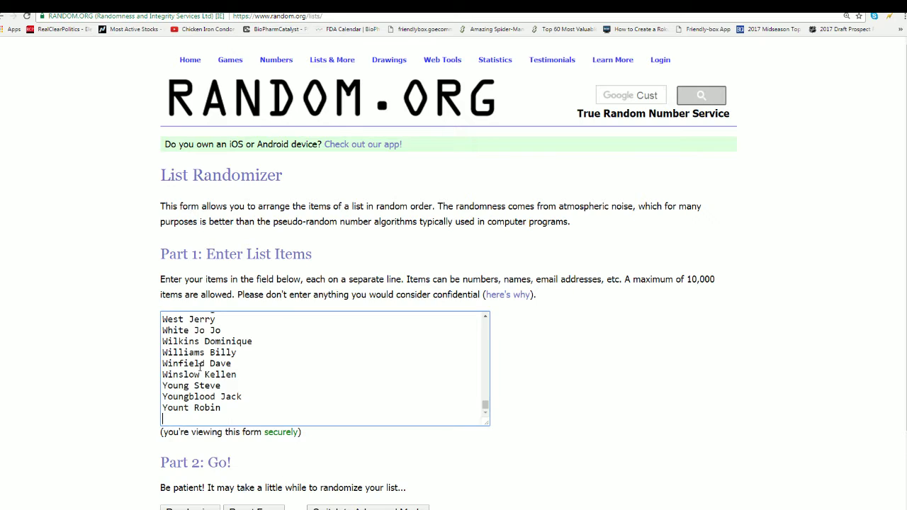
pyautogui.press('BackSpace')
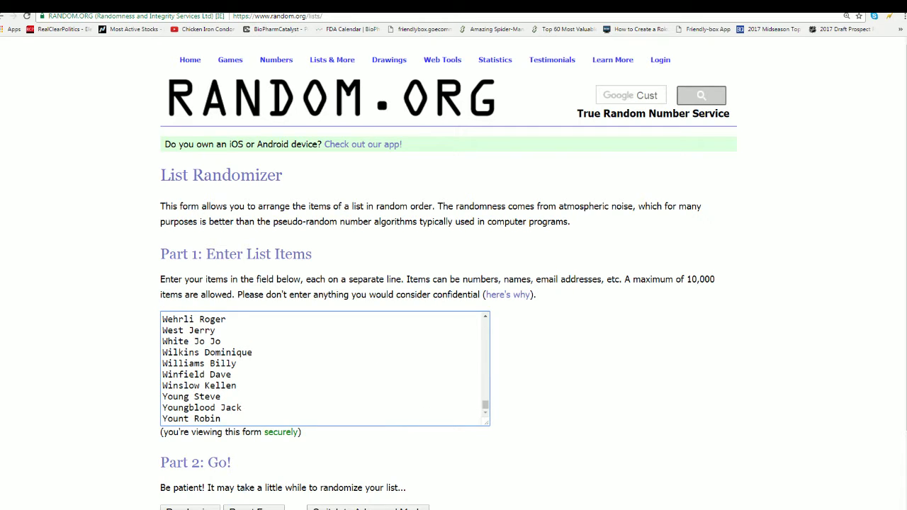
pyautogui.press('Tab')
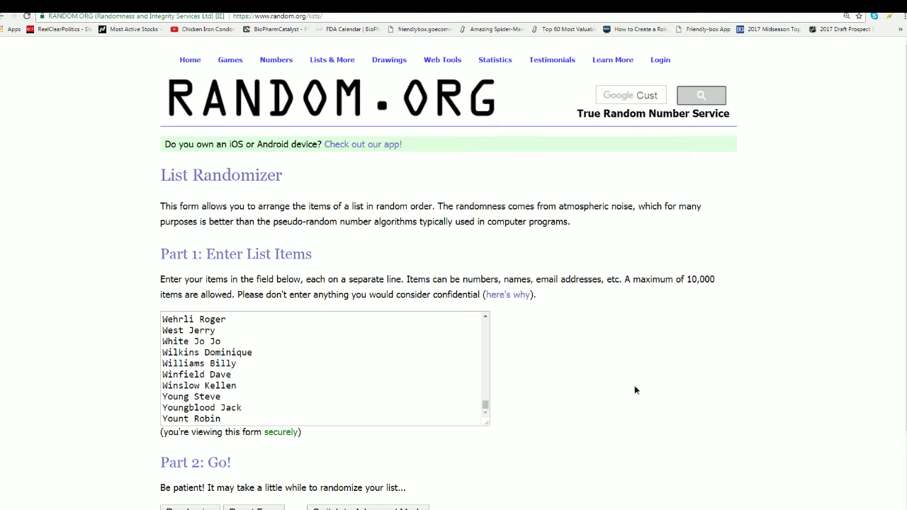
pyautogui.scroll(-2, 250, 425)
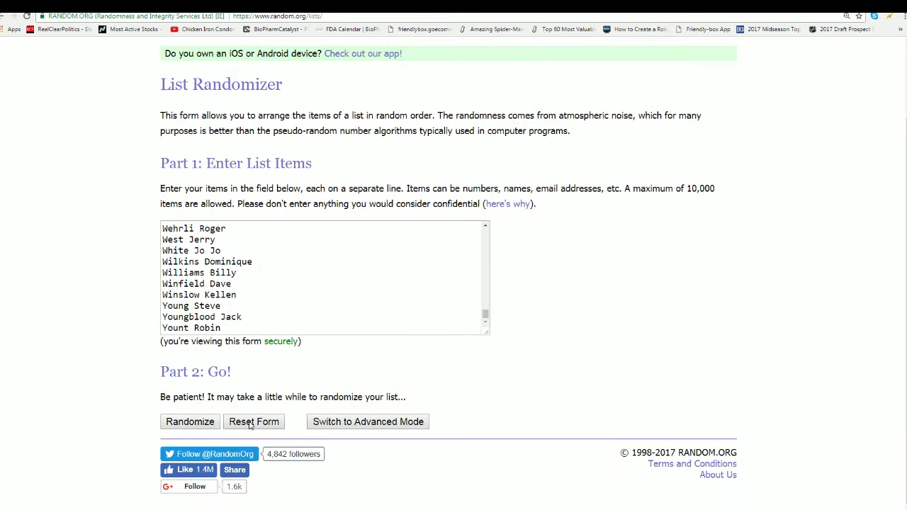
pyautogui.click(190, 422)
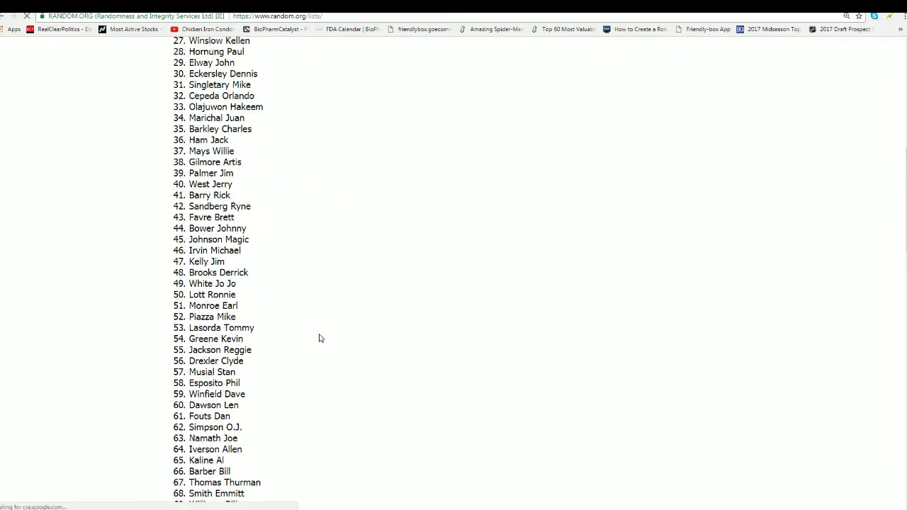
# - Reshuffle the 160 player names with Again! several more times
pyautogui.scroll(-11, 294, 350)
pyautogui.scroll(-5, 270, 362)
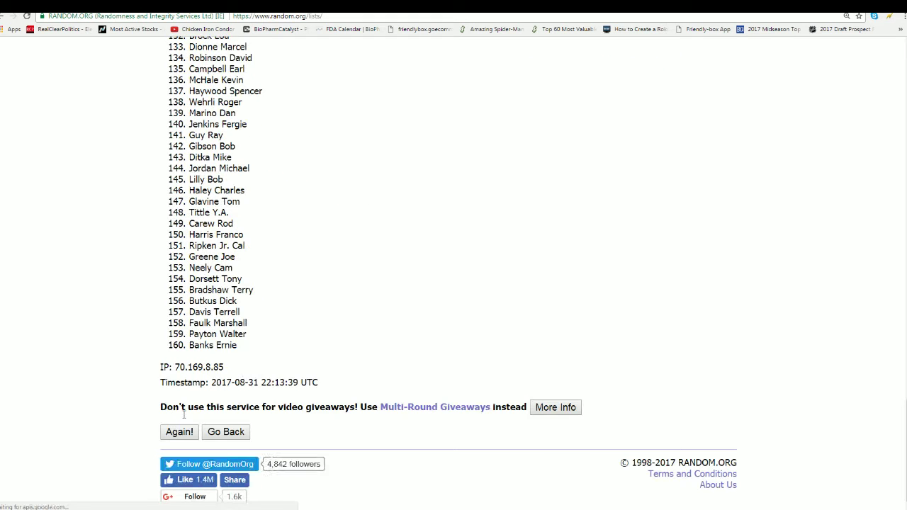
pyautogui.scroll(-20, 378, 318)
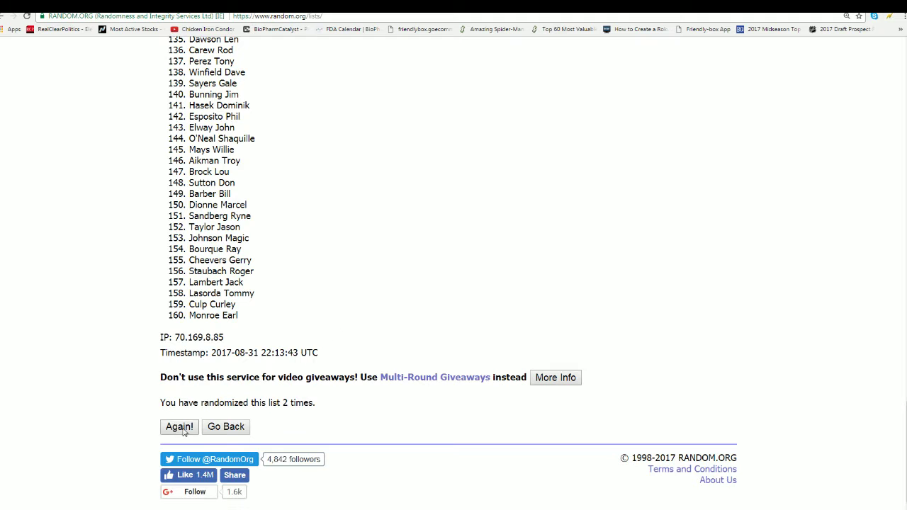
pyautogui.click(179, 426)
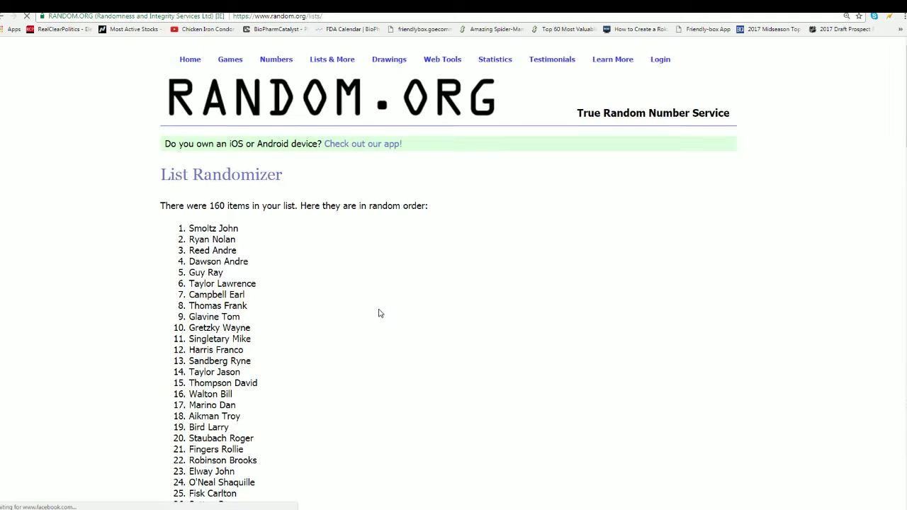
pyautogui.scroll(-13, 379, 314)
pyautogui.scroll(-10, 378, 316)
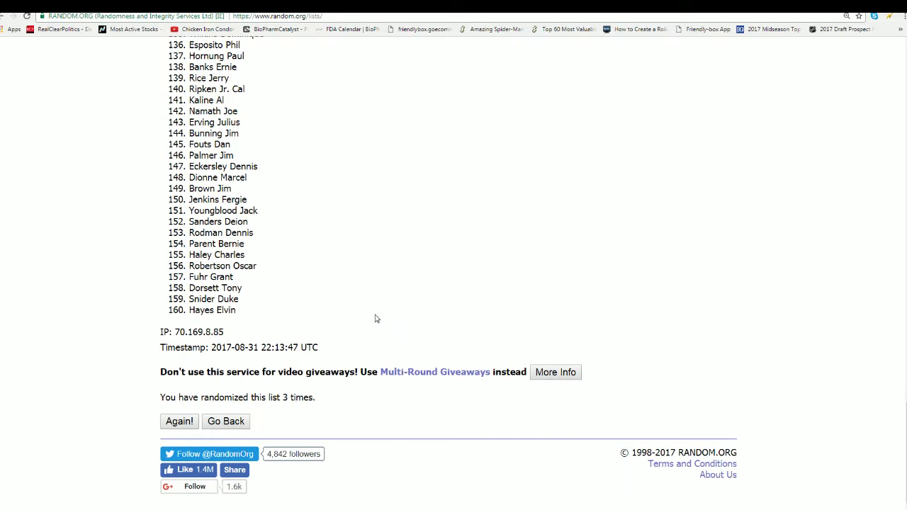
pyautogui.click(180, 423)
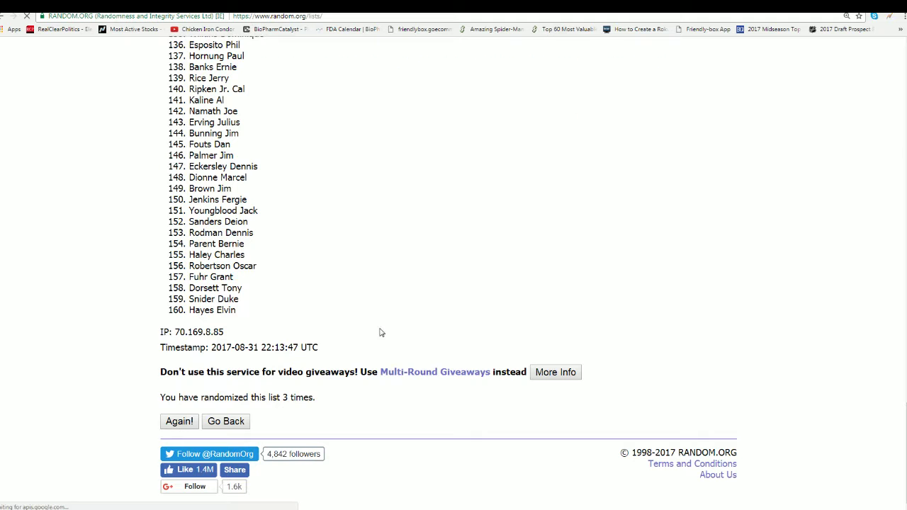
pyautogui.scroll(-20, 379, 332)
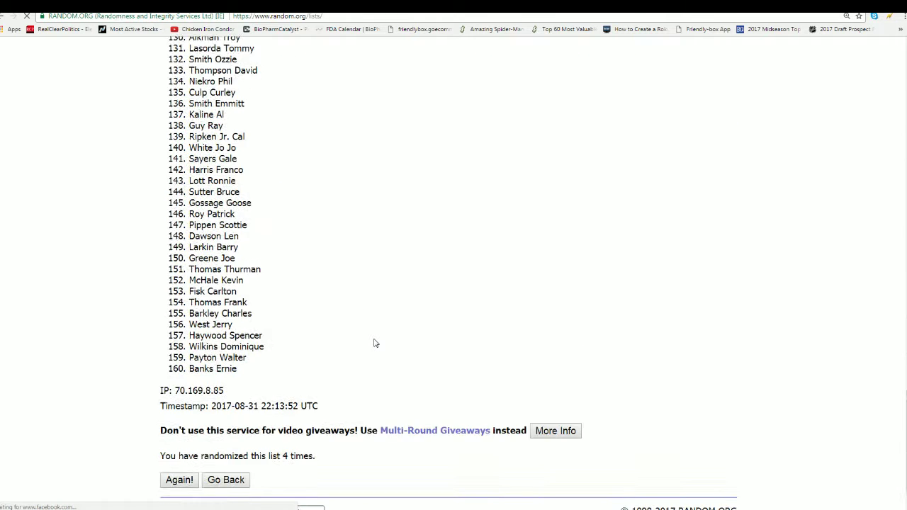
pyautogui.scroll(-2, 376, 343)
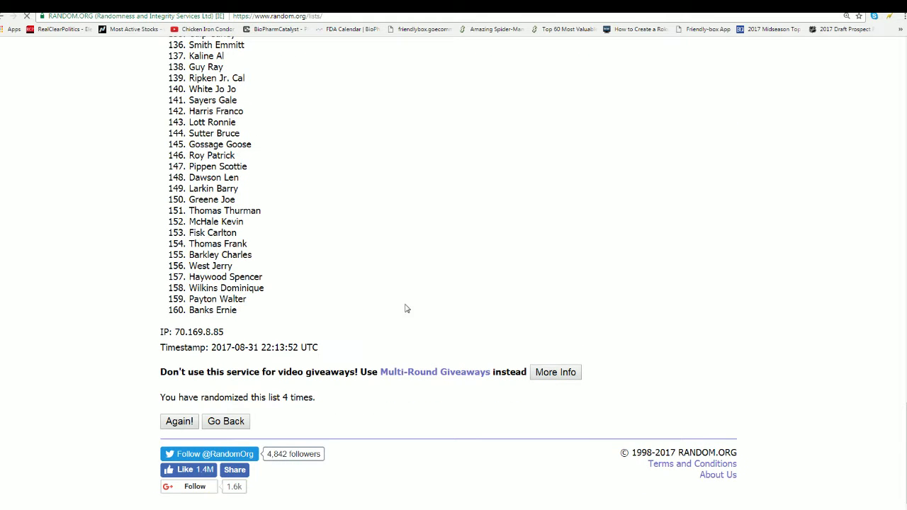
pyautogui.press('Return')
pyautogui.scroll(-20, 401, 328)
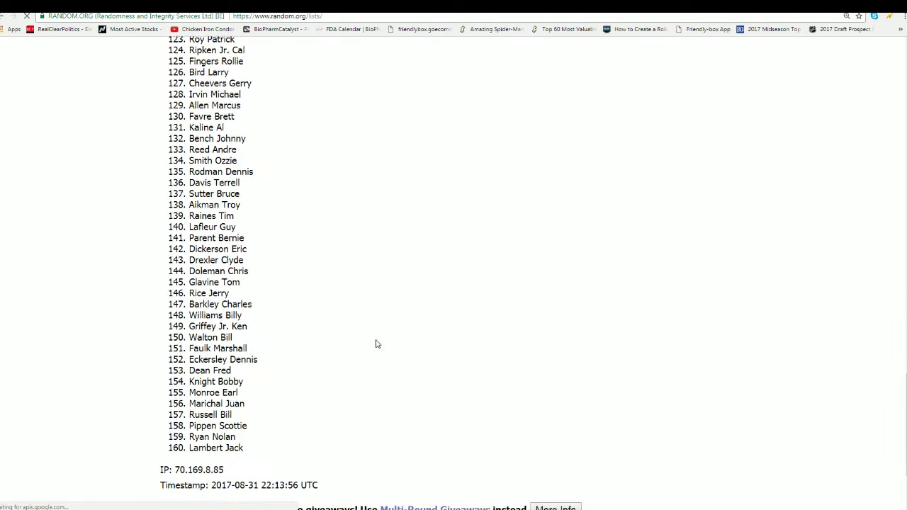
pyautogui.scroll(-2, 376, 344)
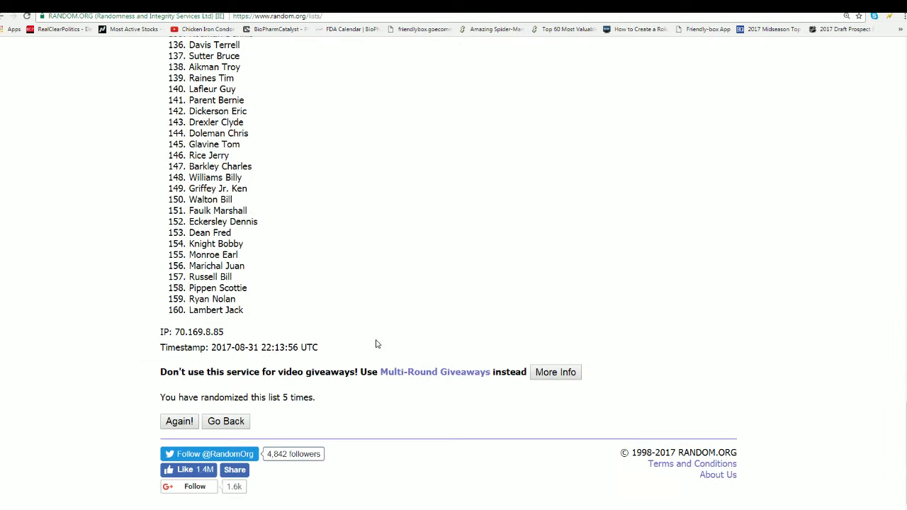
pyautogui.click(181, 424)
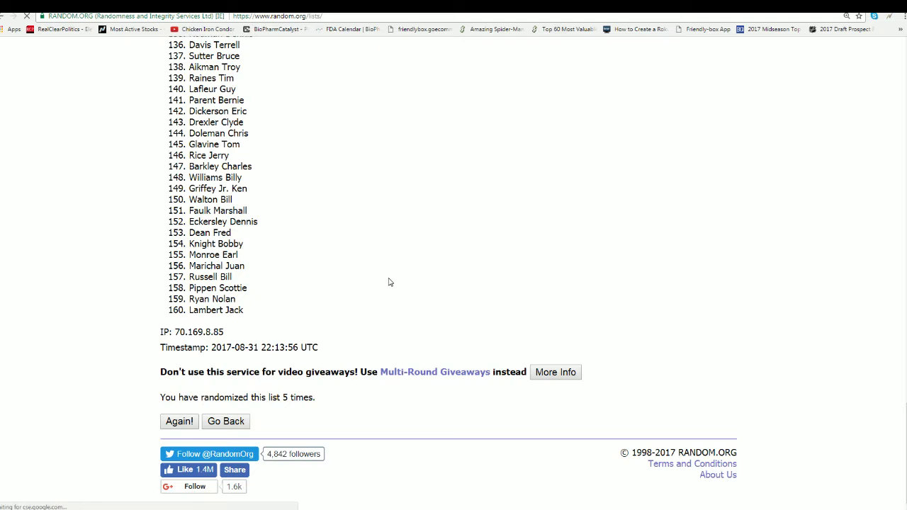
pyautogui.scroll(-7, 386, 311)
pyautogui.scroll(-17, 386, 310)
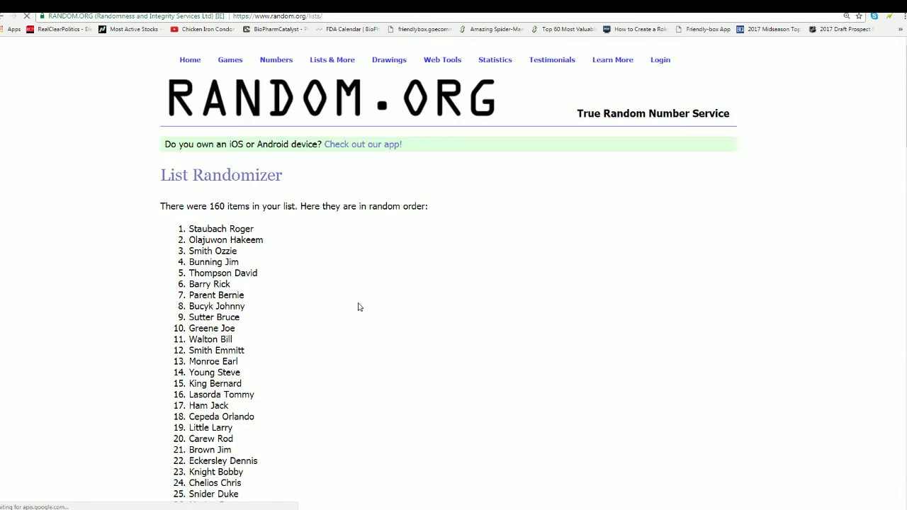
pyautogui.scroll(-1, 358, 305)
# - Select the randomized player list through item 160 and copy it
pyautogui.moveTo(188, 181); pyautogui.dragTo(269, 451)
pyautogui.scroll(-5, 277, 324)
pyautogui.scroll(-4, 276, 430)
pyautogui.scroll(-10, 274, 421)
pyautogui.scroll(-3, 276, 421)
pyautogui.rightClick(219, 328)
pyautogui.click(224, 331)
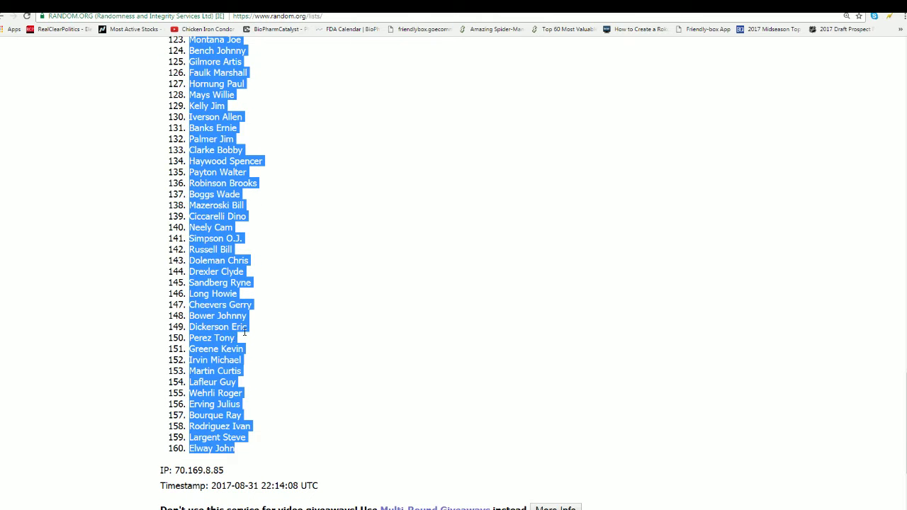
# - Copy the selected 160-name player list once more from the top of the results
pyautogui.scroll(-2, 371, 338)
pyautogui.scroll(3, 306, 397)
pyautogui.scroll(19, 305, 395)
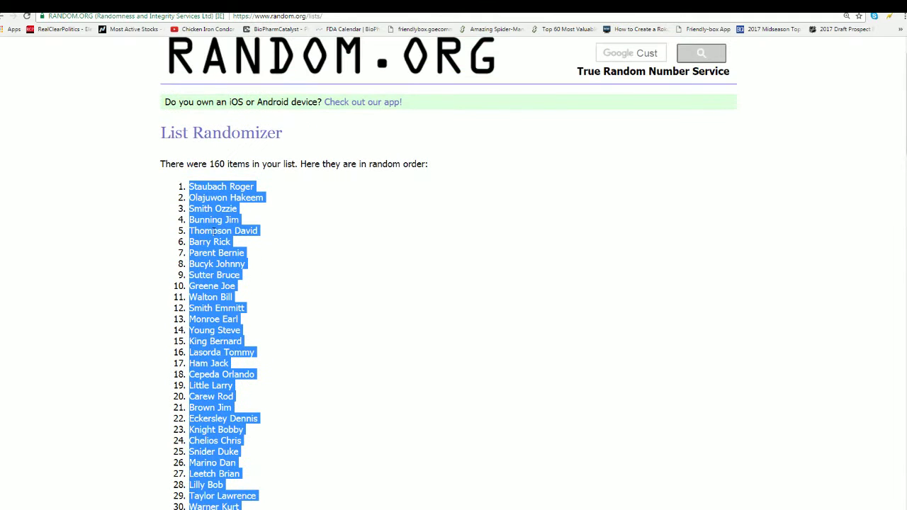
pyautogui.rightClick(221, 231)
pyautogui.click(232, 239)
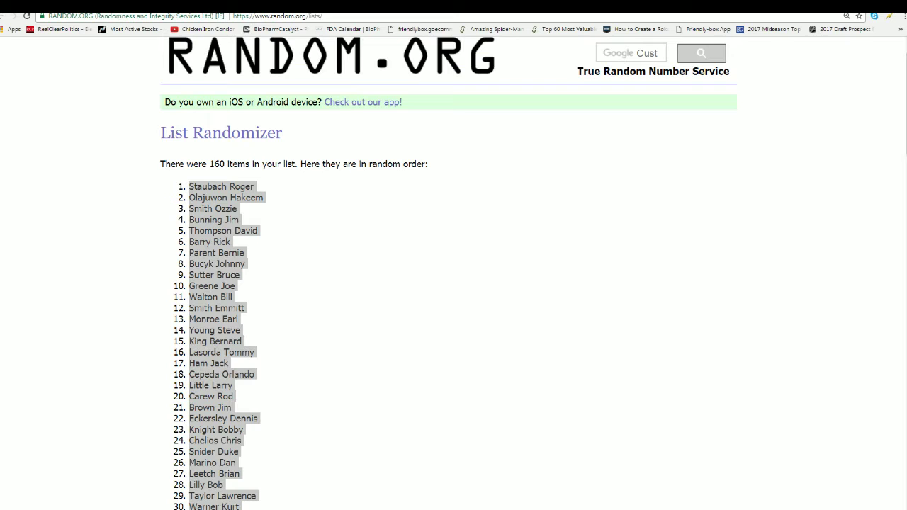
pyautogui.hotkey('alt', 'Tab')
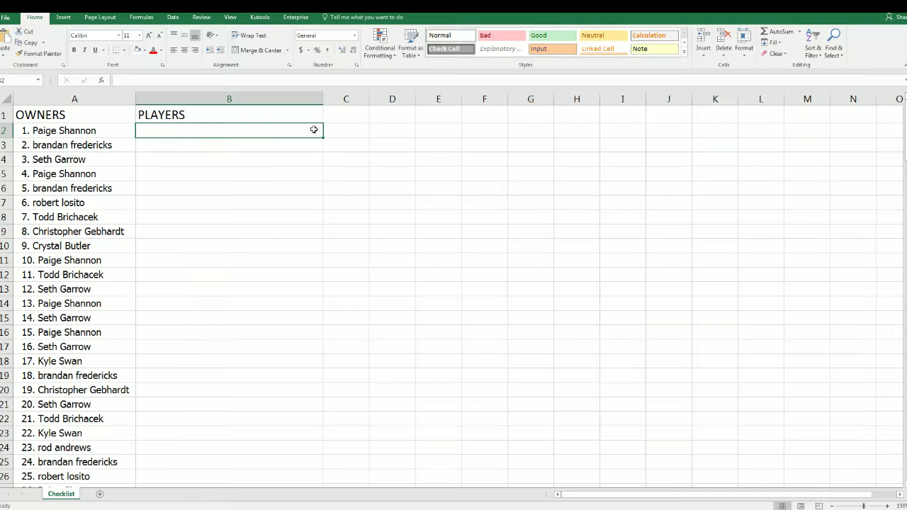
# - Paste the randomized player list into column B from B2, then check rows 15 and 22
pyautogui.rightClick(164, 130)
pyautogui.click(186, 172)
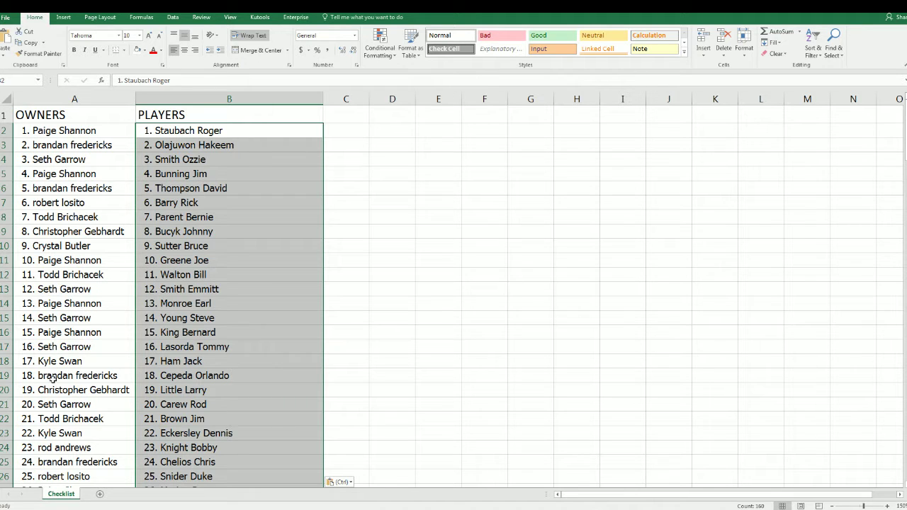
pyautogui.click(7, 318)
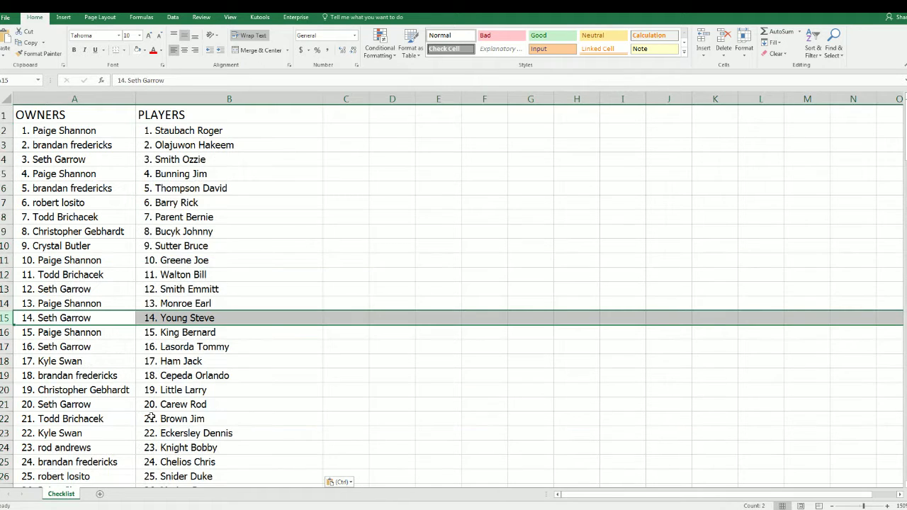
pyautogui.click(6, 418)
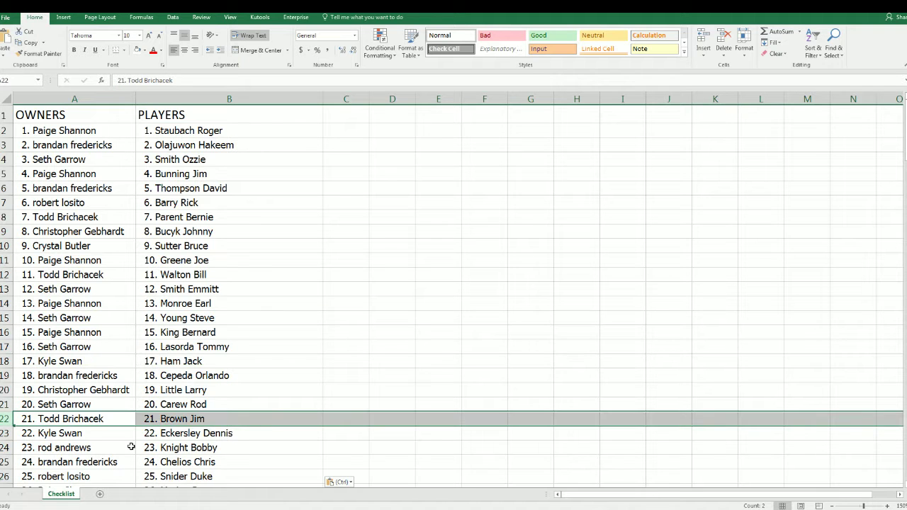
# - Review the owner–player pairings in rows 27, 30 and 45
pyautogui.scroll(-3, 131, 451)
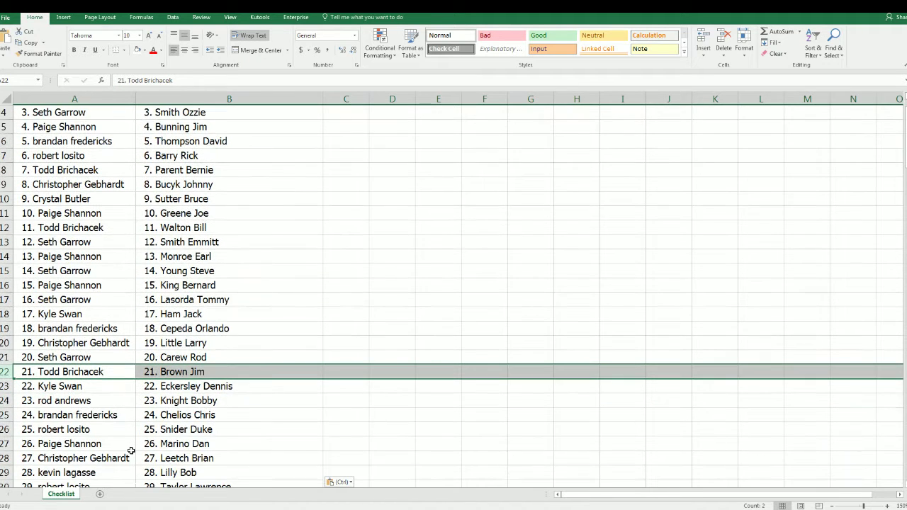
pyautogui.scroll(-1, 132, 450)
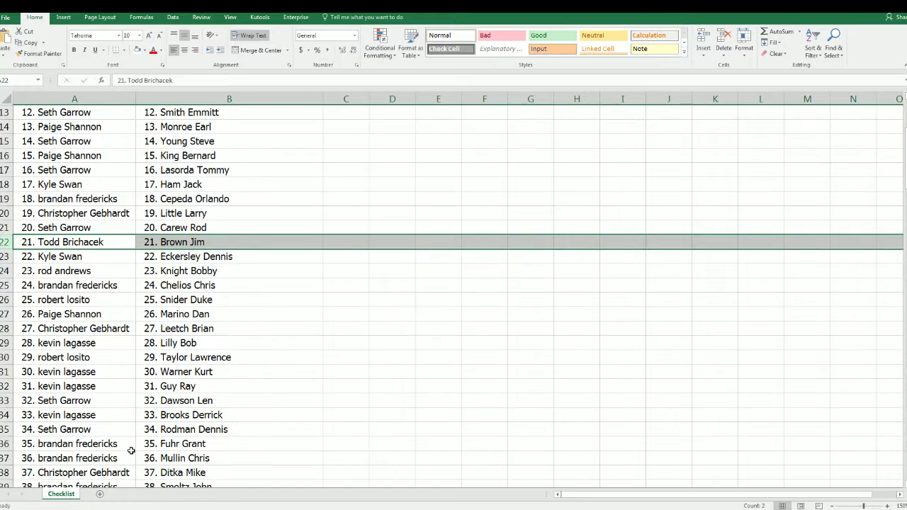
pyautogui.click(7, 314)
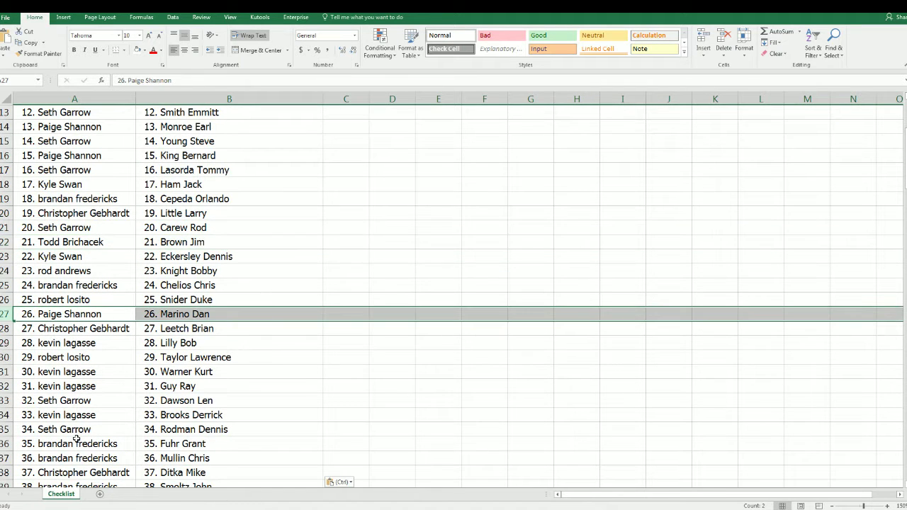
pyautogui.click(6, 356)
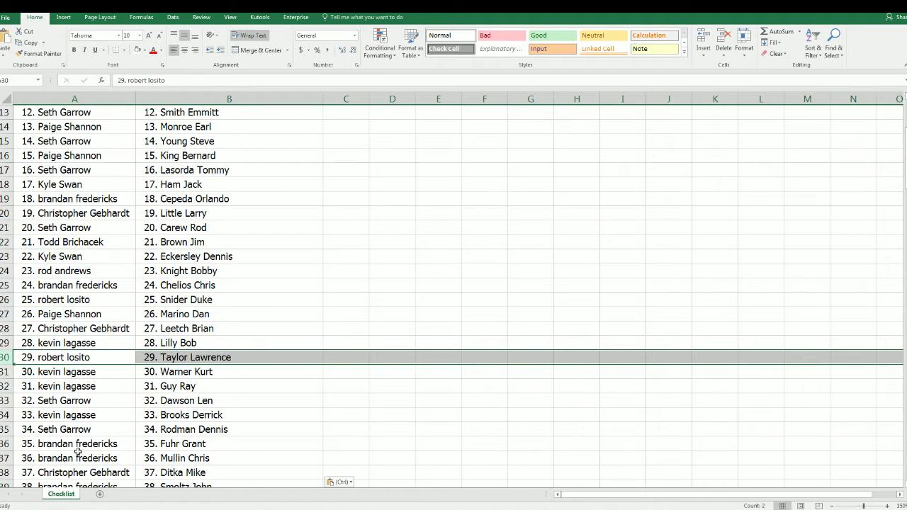
pyautogui.scroll(-2, 74, 454)
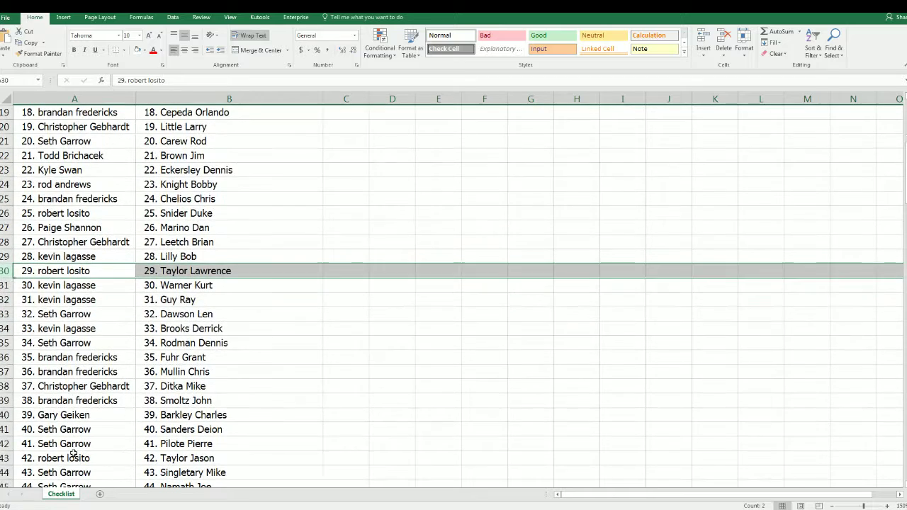
pyautogui.scroll(-1, 74, 453)
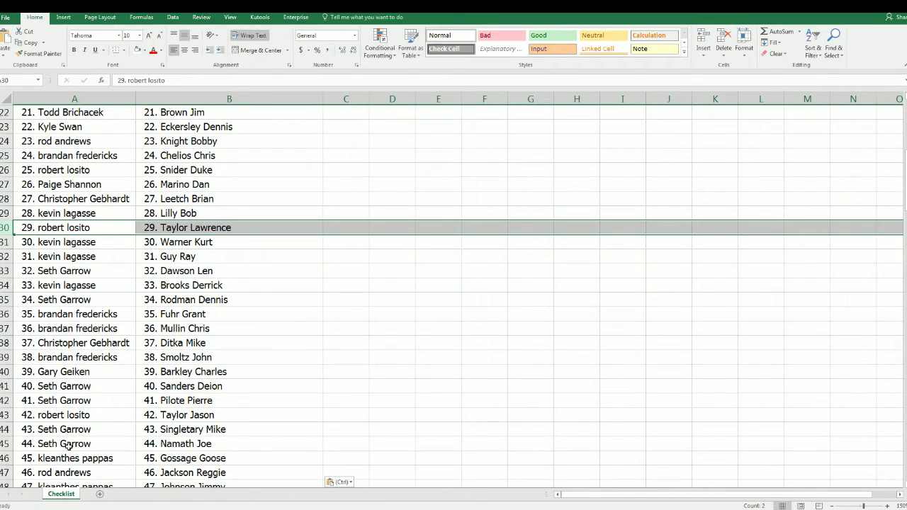
pyautogui.scroll(-1, 69, 445)
pyautogui.click(64, 401)
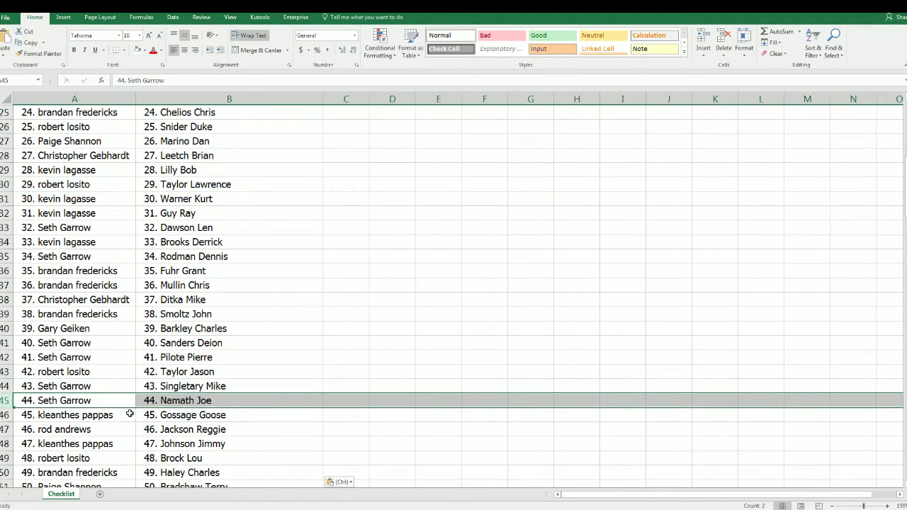
# - Verify the pairings further down at rows 62 and 66
pyautogui.scroll(-2, 144, 444)
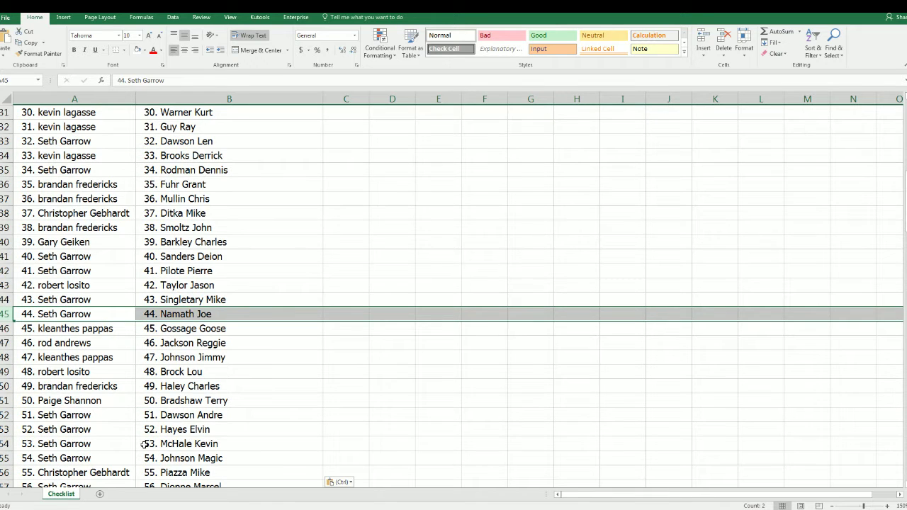
pyautogui.scroll(-1, 144, 444)
pyautogui.scroll(-1, 144, 444)
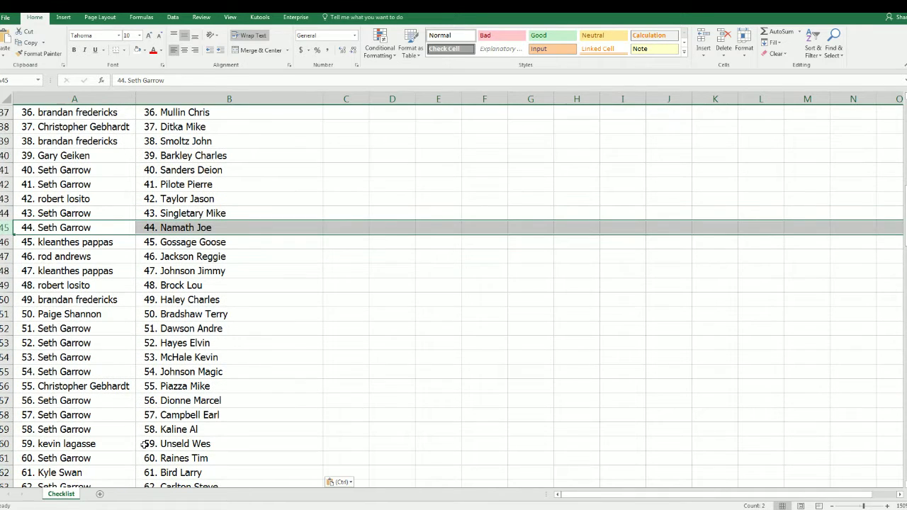
pyautogui.scroll(-1, 143, 444)
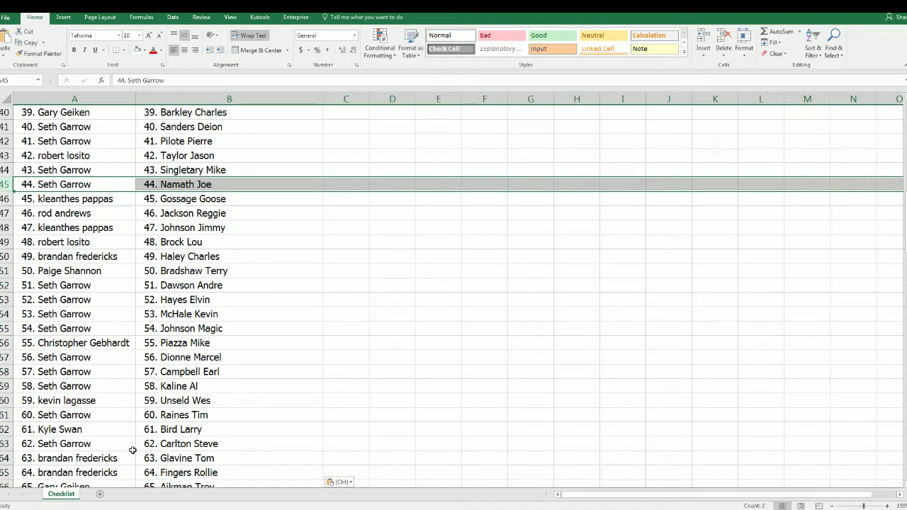
pyautogui.click(83, 425)
pyautogui.scroll(-1, 162, 449)
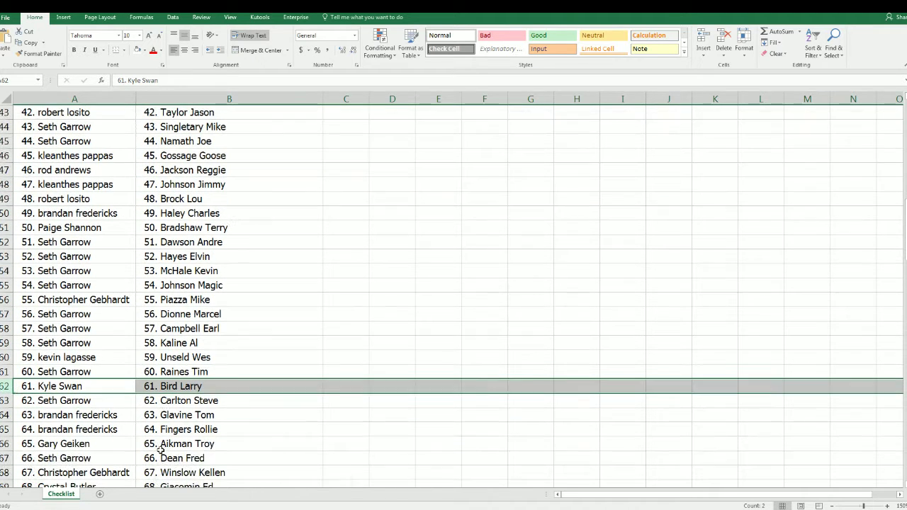
pyautogui.scroll(-2, 161, 449)
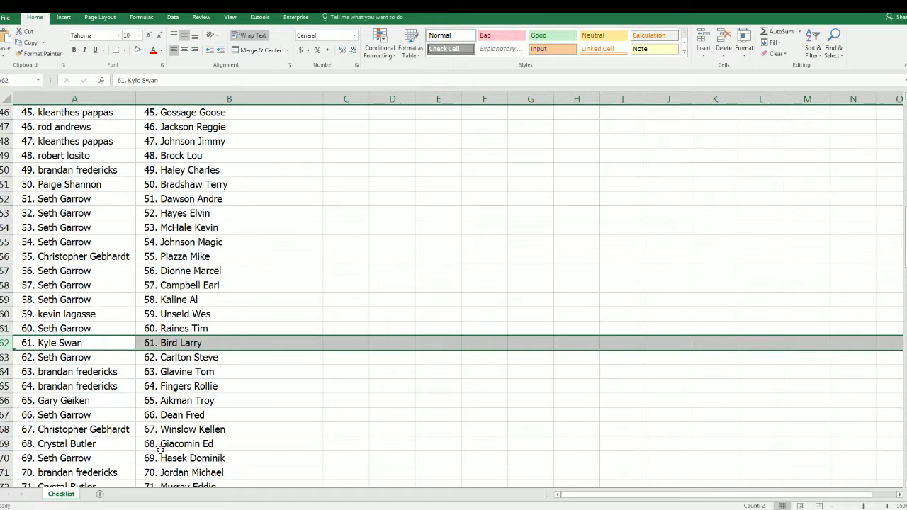
pyautogui.click(19, 360)
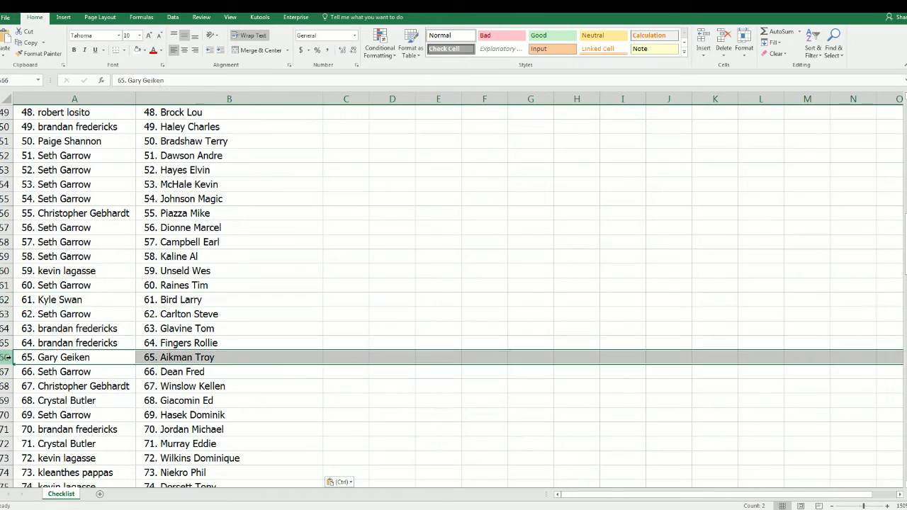
# - Check the owner–player pairs in rows 79 and 93
pyautogui.scroll(-2, 138, 443)
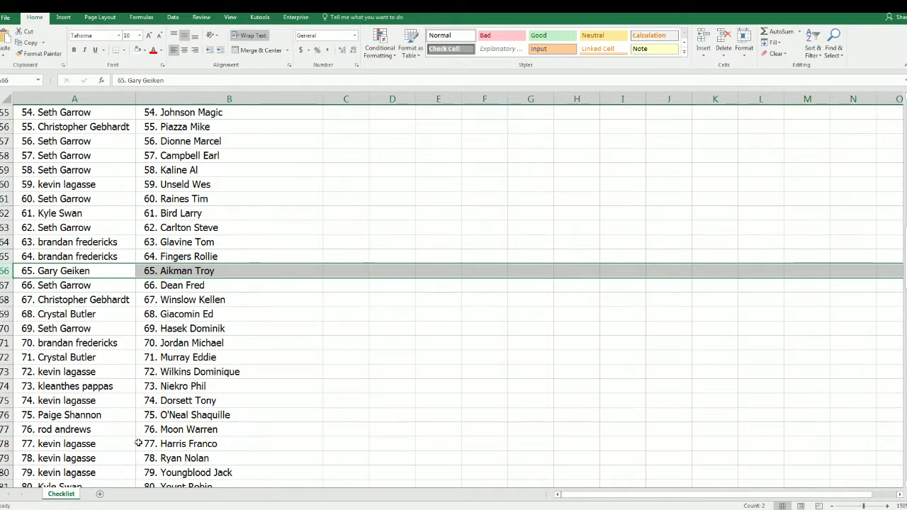
pyautogui.scroll(-1, 138, 444)
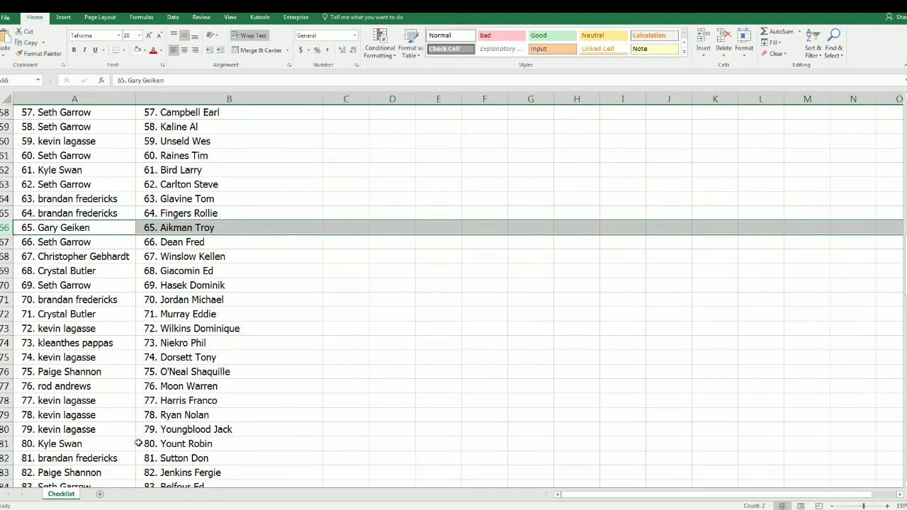
pyautogui.click(13, 411)
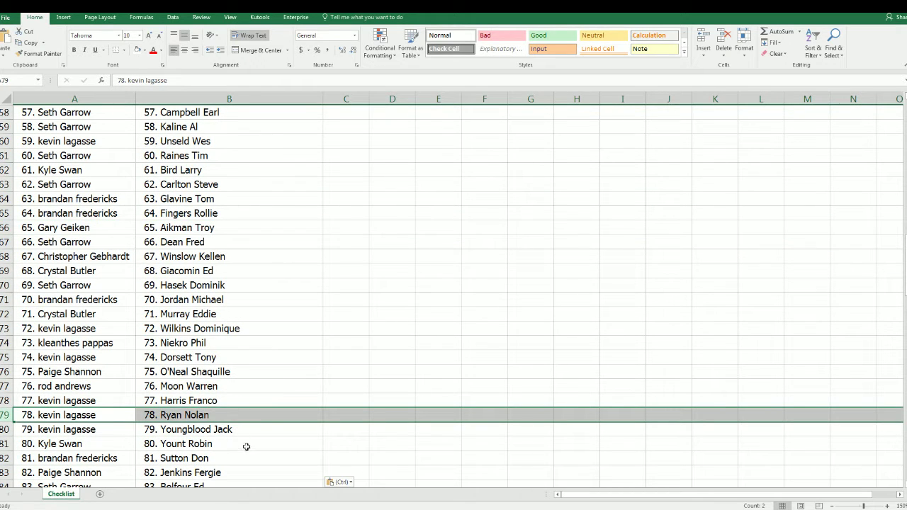
pyautogui.scroll(-2, 241, 449)
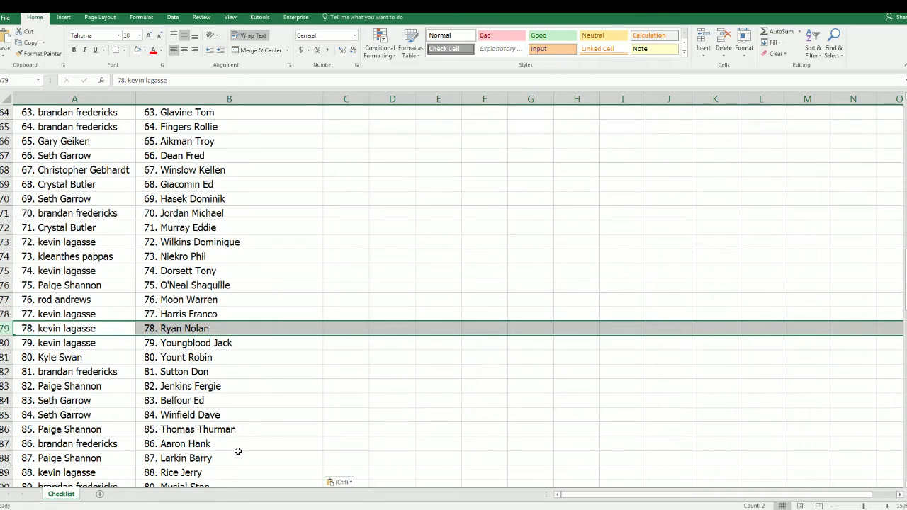
pyautogui.scroll(-1, 238, 451)
pyautogui.scroll(-3, 238, 451)
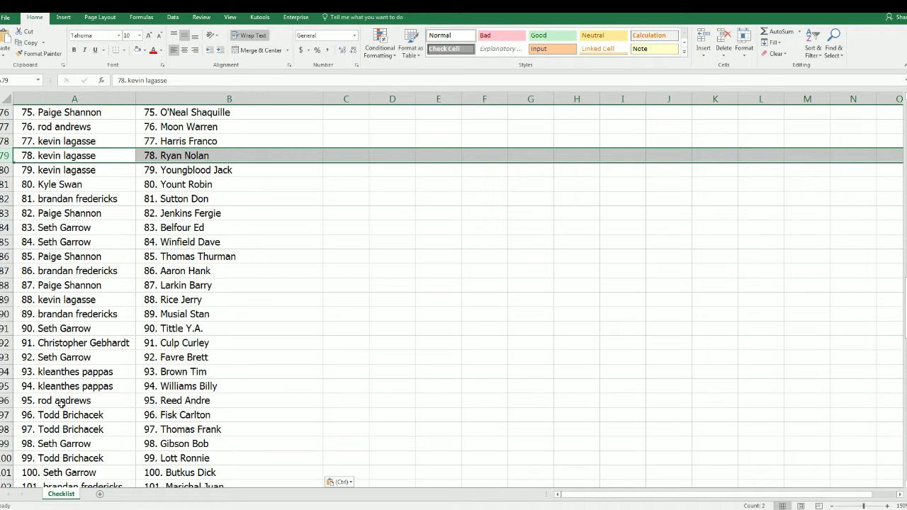
pyautogui.click(7, 359)
# - Paste the randomized owner names with Ctrl+V and check the pairings for numbers 108 and 123
pyautogui.scroll(-2, 67, 417)
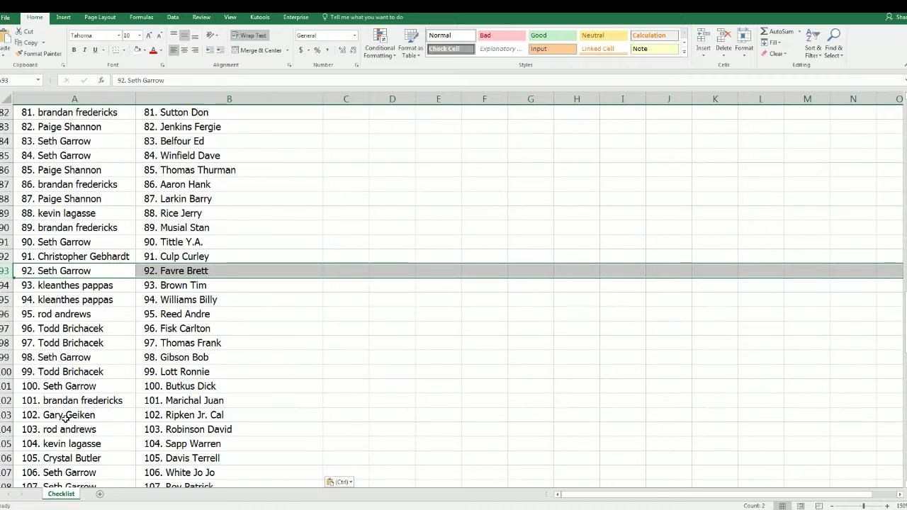
pyautogui.scroll(-1, 54, 439)
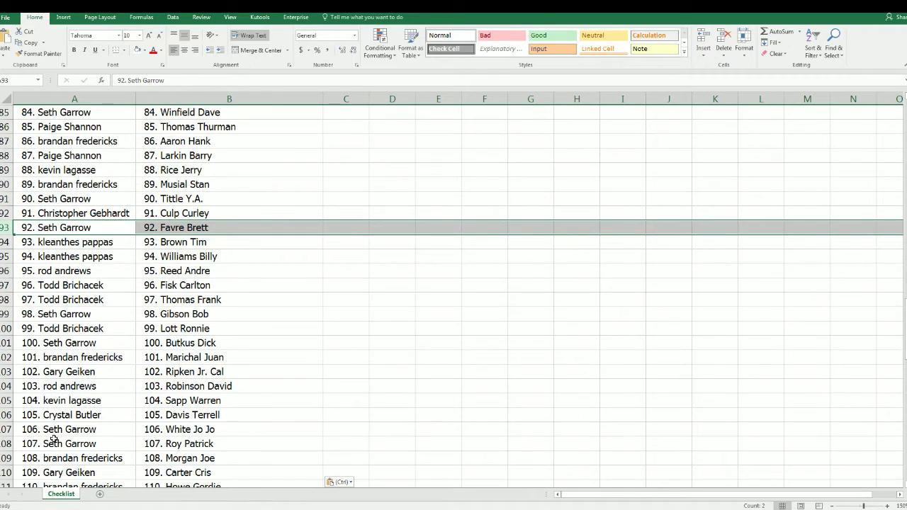
pyautogui.scroll(-1, 54, 439)
pyautogui.hotkey('ctrl', 'v')
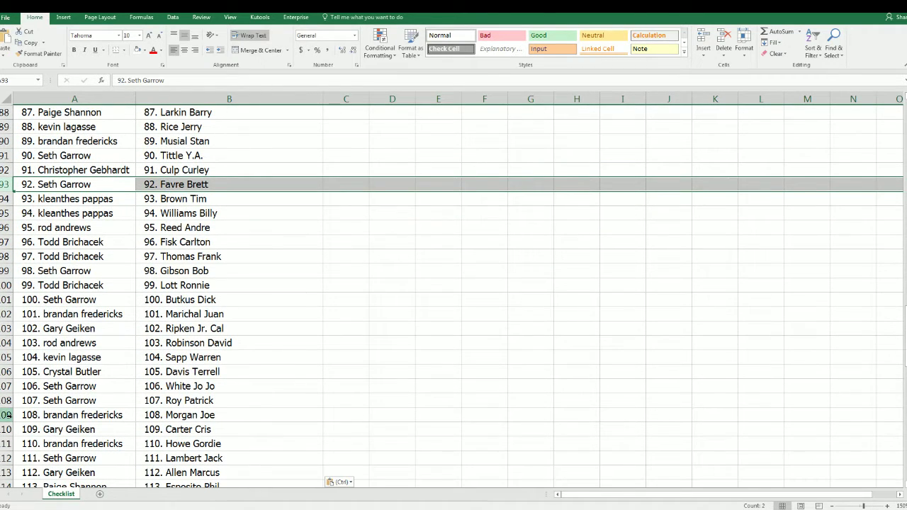
pyautogui.click(7, 415)
pyautogui.scroll(-1, 92, 459)
pyautogui.scroll(-1, 90, 459)
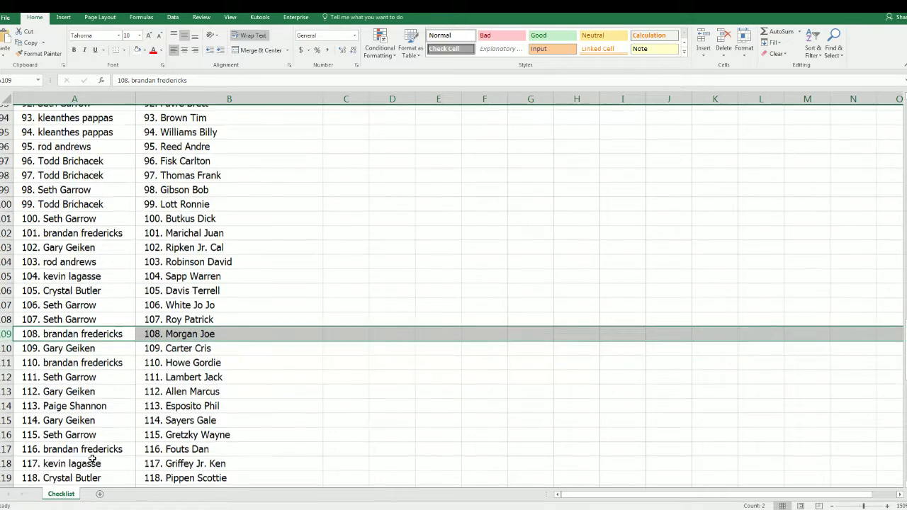
pyautogui.scroll(-2, 78, 388)
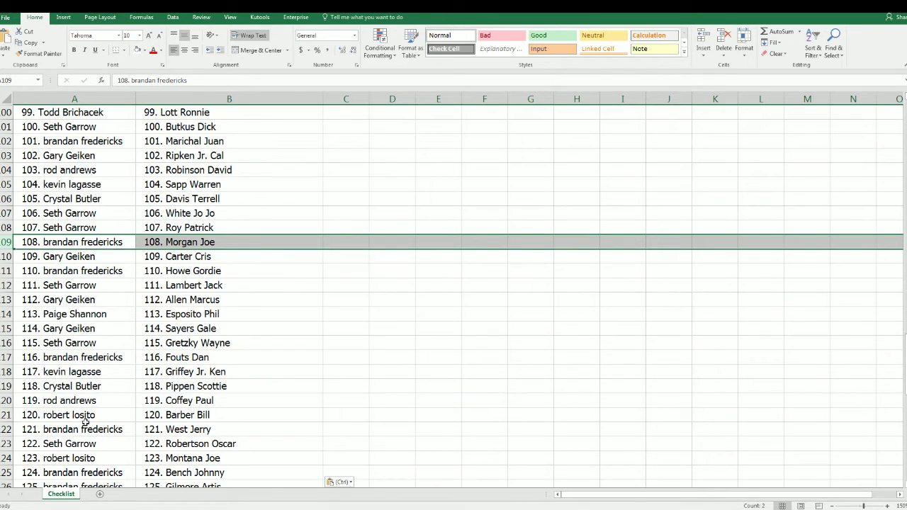
pyautogui.scroll(-1, 85, 423)
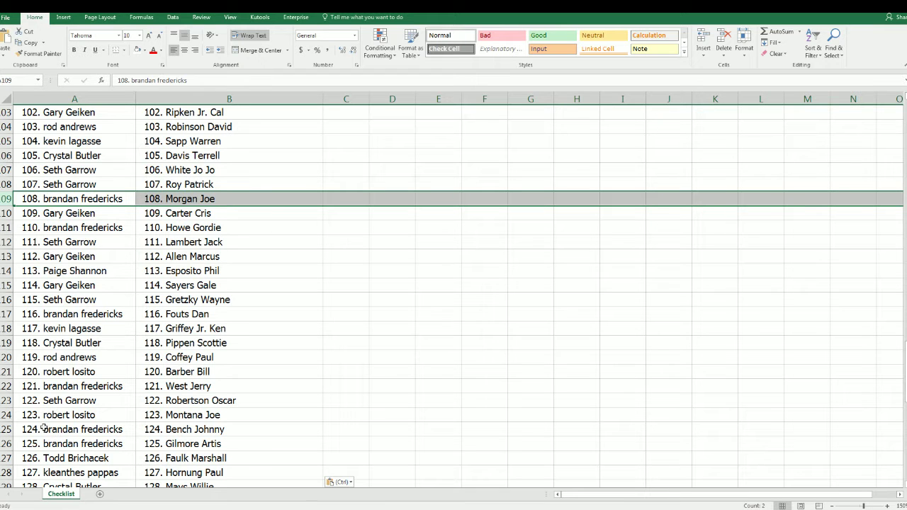
pyautogui.click(7, 416)
# - Highlight and confirm the owner pairing for number 135
pyautogui.scroll(-1, 69, 428)
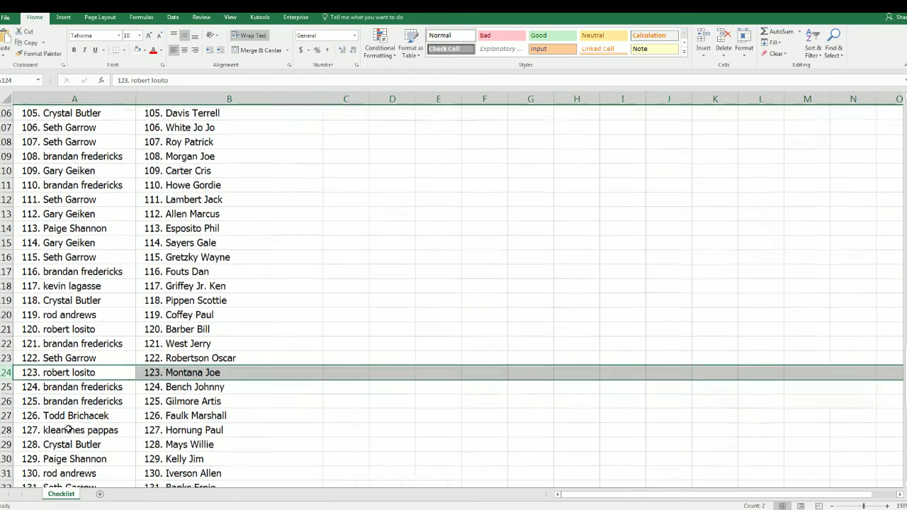
pyautogui.scroll(-1, 90, 413)
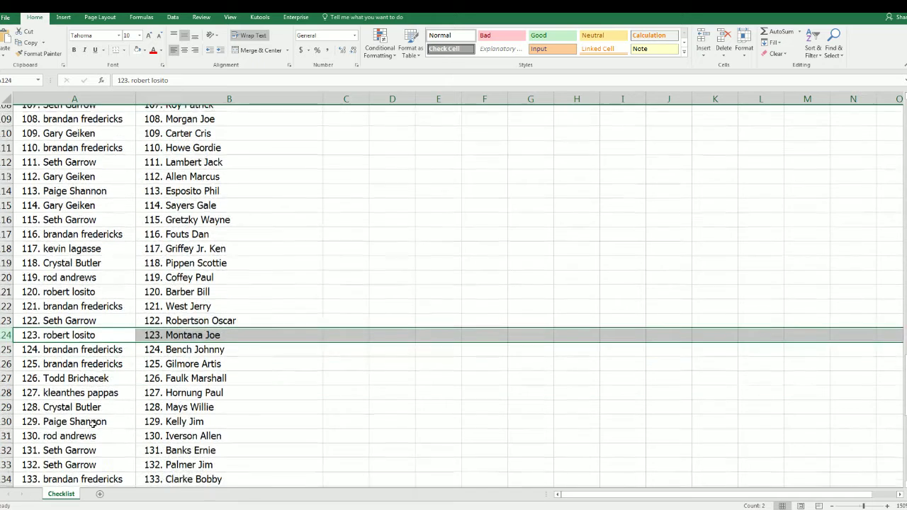
pyautogui.scroll(-1, 93, 425)
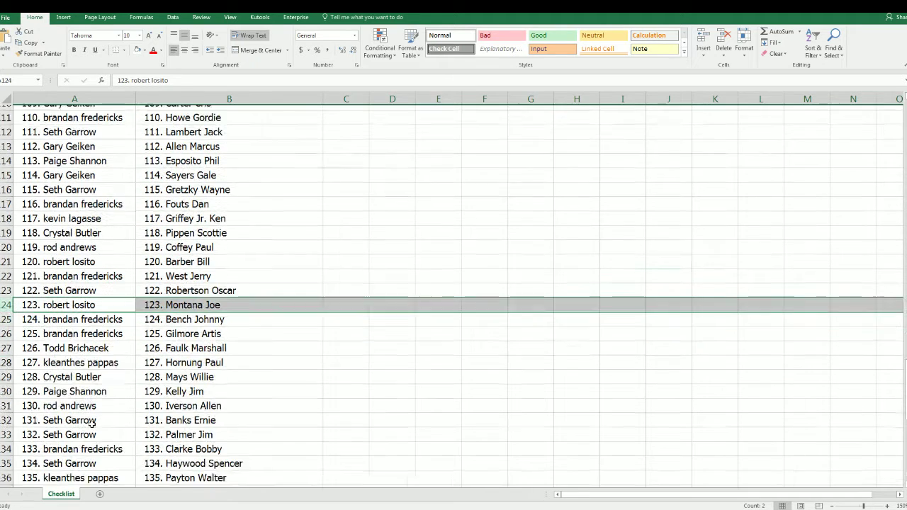
pyautogui.scroll(-1, 88, 425)
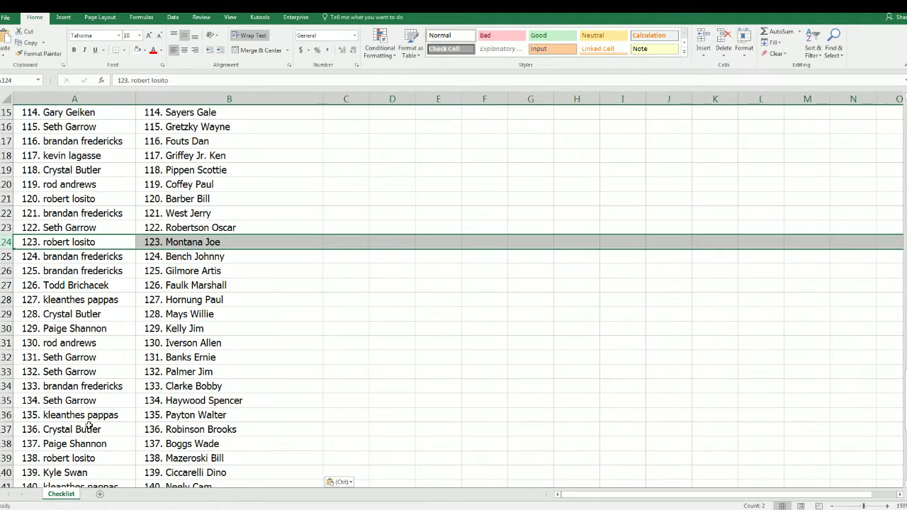
pyautogui.scroll(-1, 86, 425)
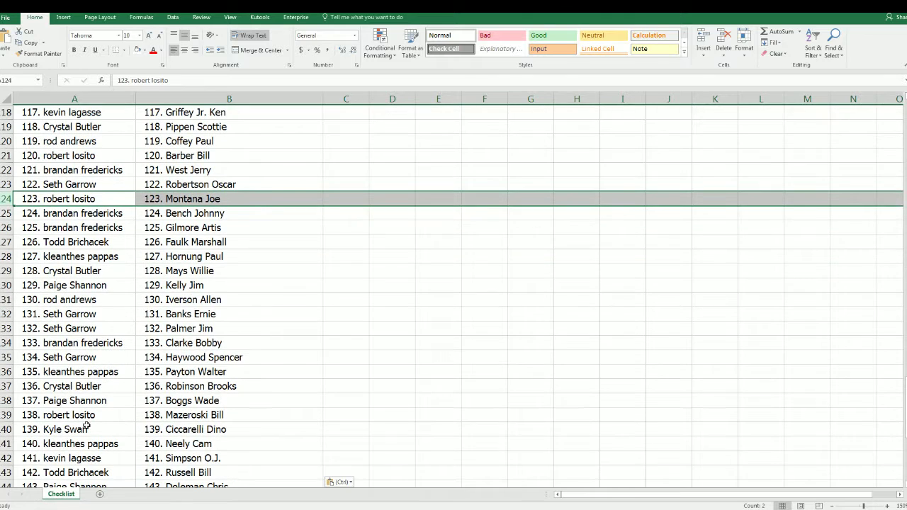
pyautogui.scroll(-1, 87, 427)
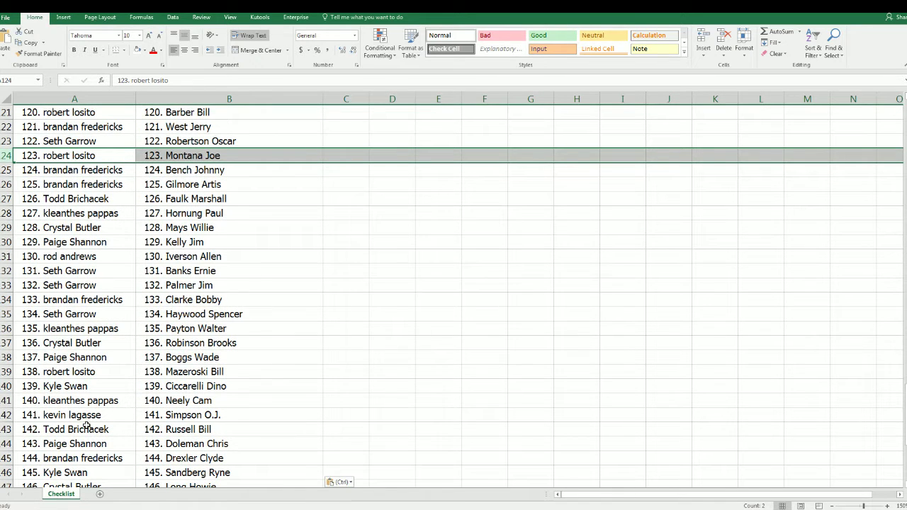
pyautogui.click(11, 328)
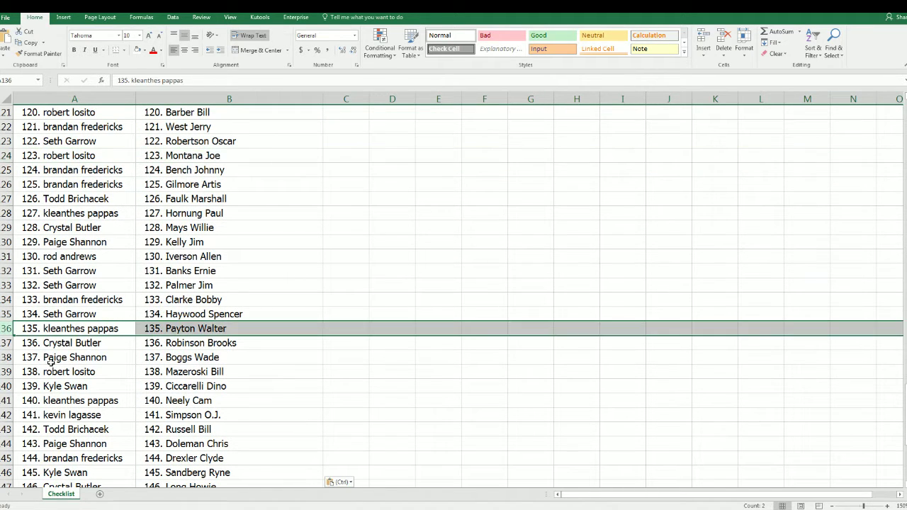
# - Confirm the pairing for number 152 and review the remaining rows through 160
pyautogui.scroll(-1, 75, 398)
pyautogui.scroll(-2, 76, 398)
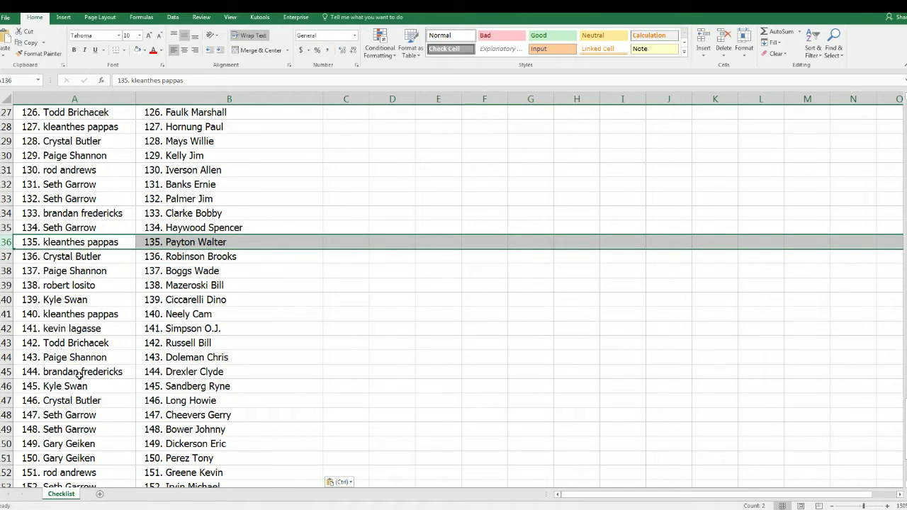
pyautogui.scroll(-1, 134, 391)
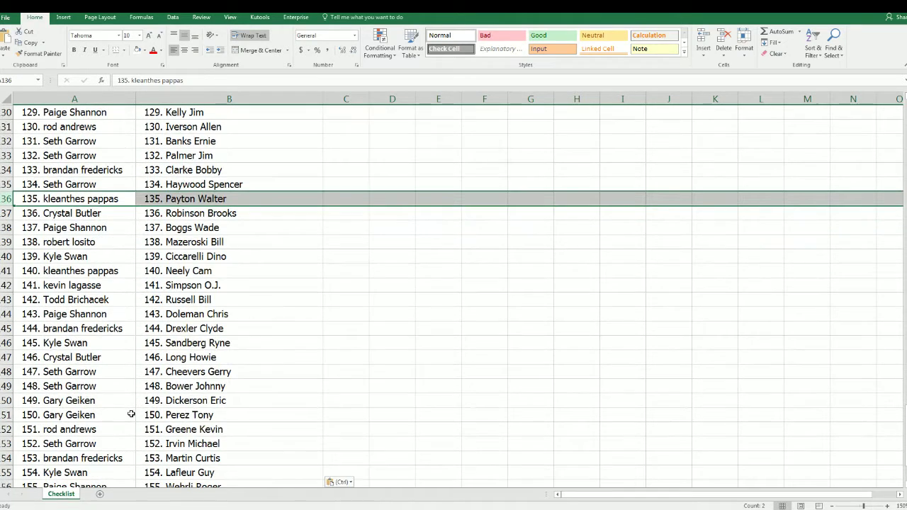
pyautogui.scroll(-1, 130, 414)
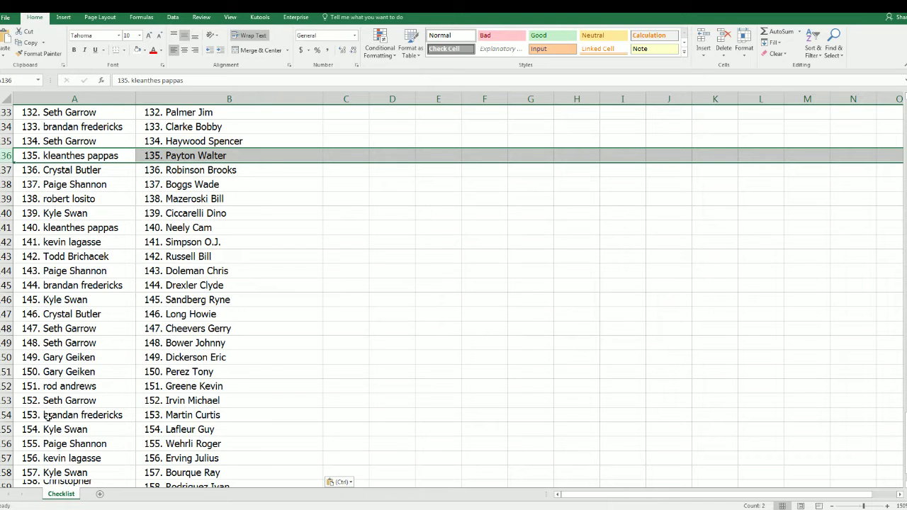
pyautogui.click(8, 401)
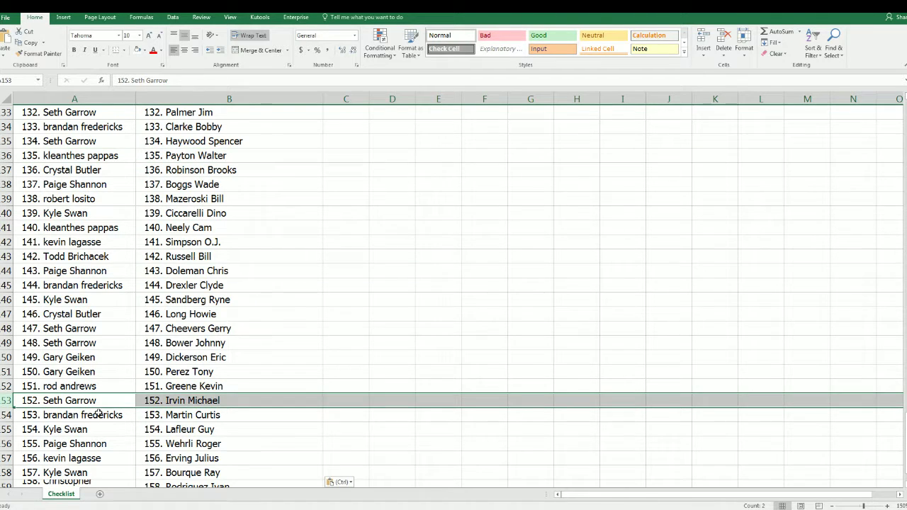
pyautogui.scroll(-1, 98, 412)
pyautogui.scroll(-1, 98, 413)
pyautogui.scroll(-1, 99, 412)
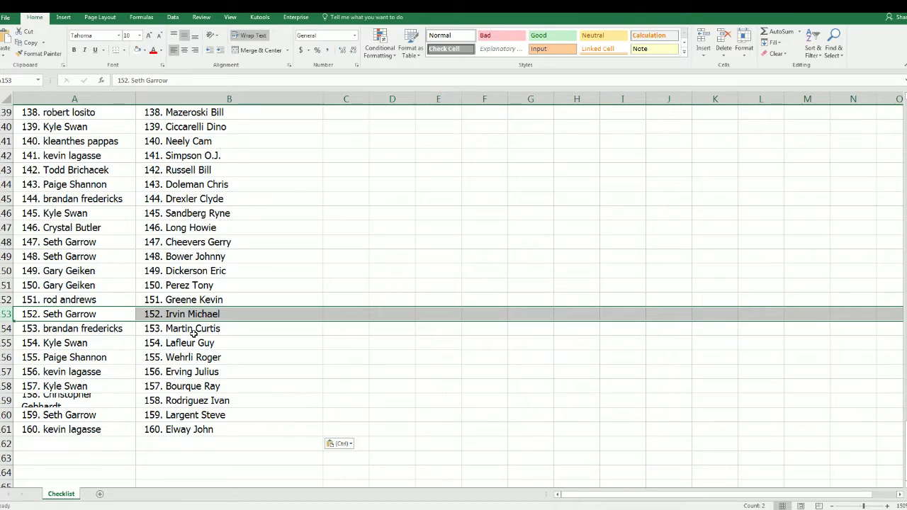
pyautogui.scroll(4, 192, 332)
pyautogui.scroll(4, 192, 333)
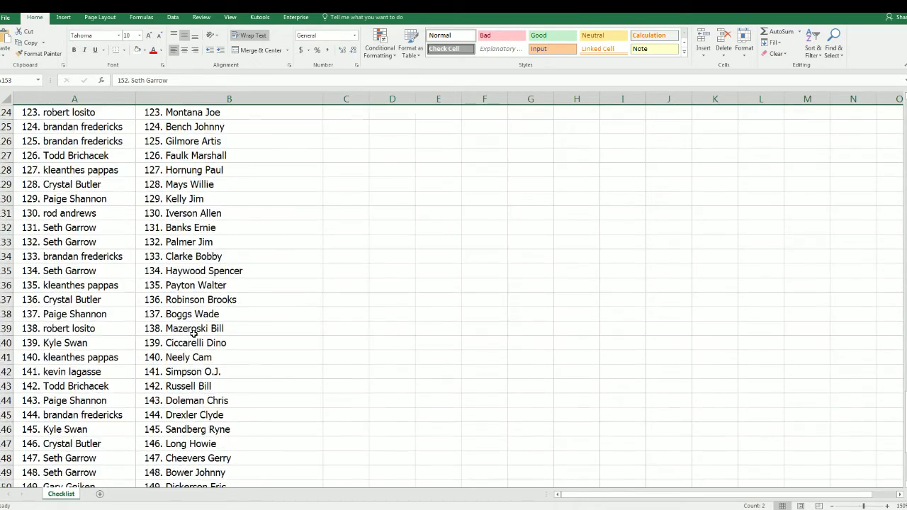
pyautogui.scroll(5, 192, 333)
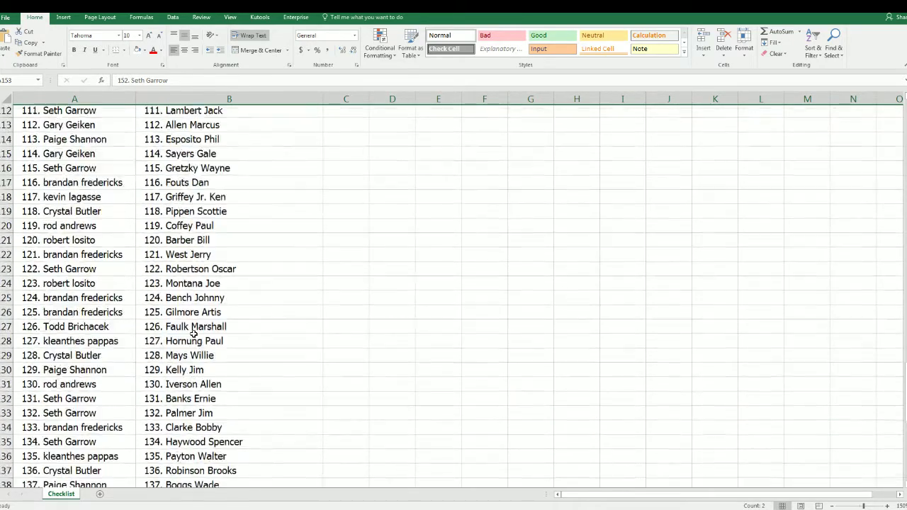
pyautogui.scroll(3, 192, 332)
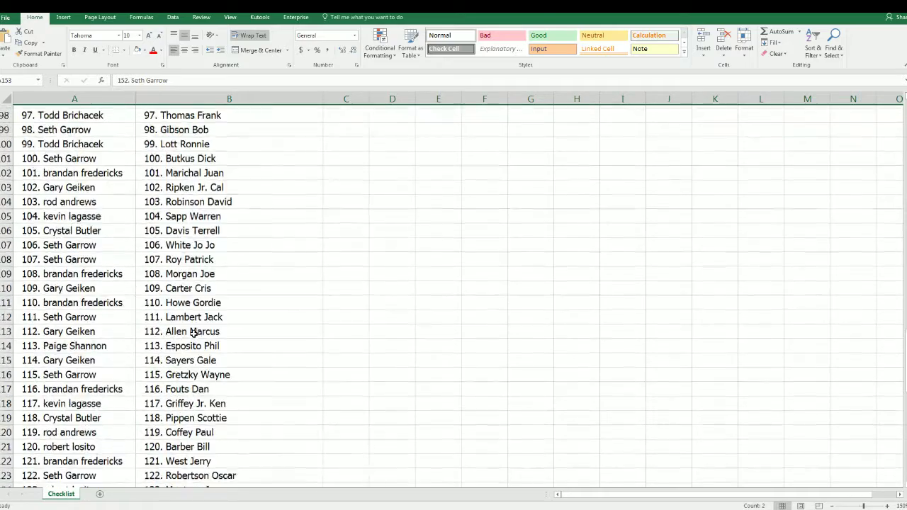
pyautogui.scroll(4, 193, 332)
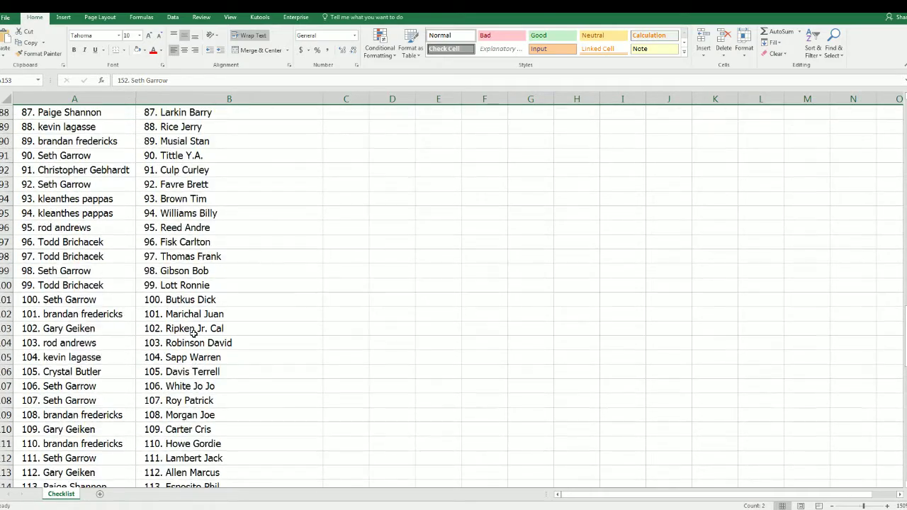
pyautogui.scroll(2, 193, 332)
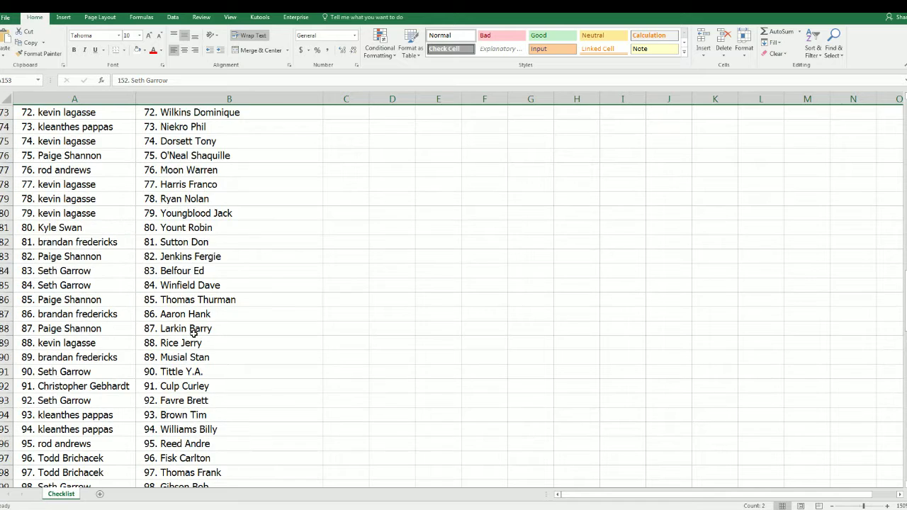
pyautogui.scroll(1, 193, 332)
pyautogui.scroll(2, 193, 332)
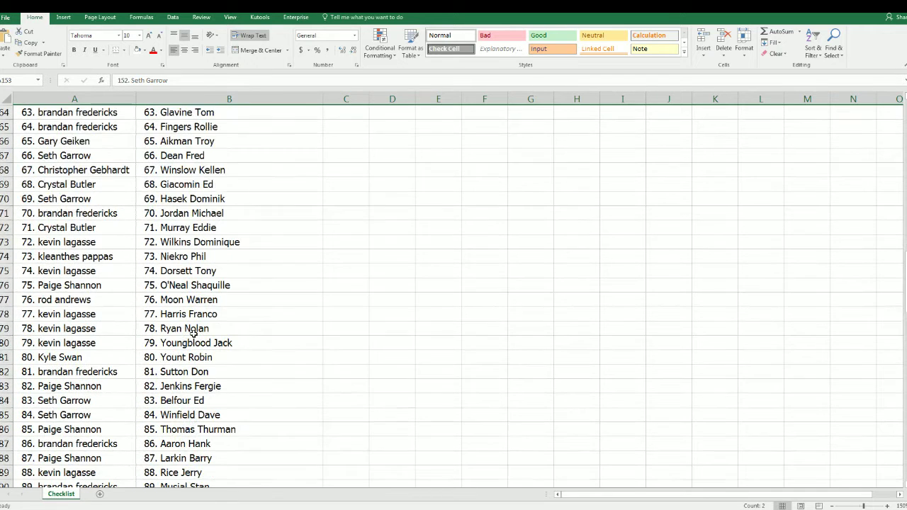
pyautogui.click(112, 216)
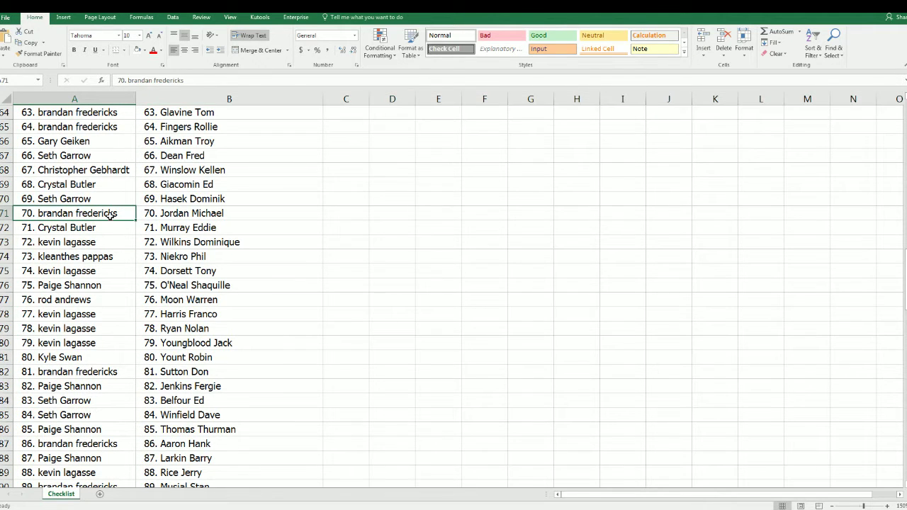
pyautogui.scroll(3, 205, 294)
pyautogui.scroll(18, 204, 309)
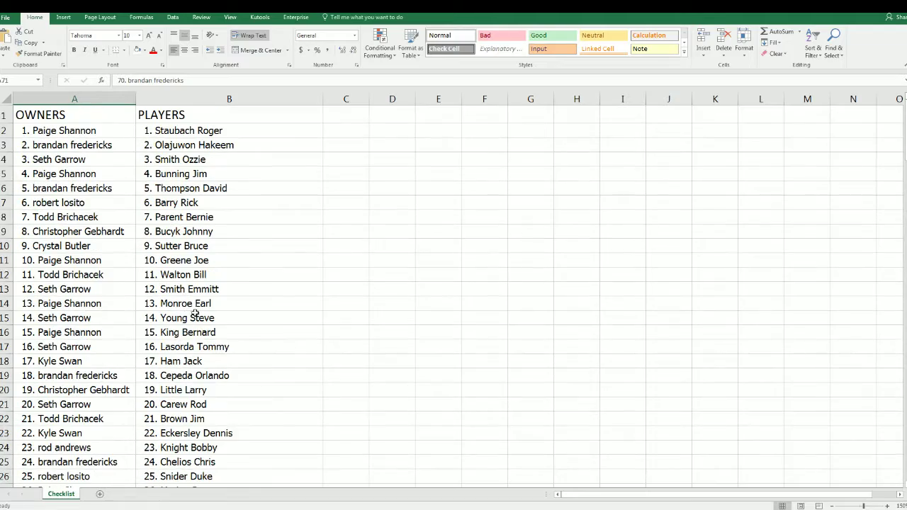